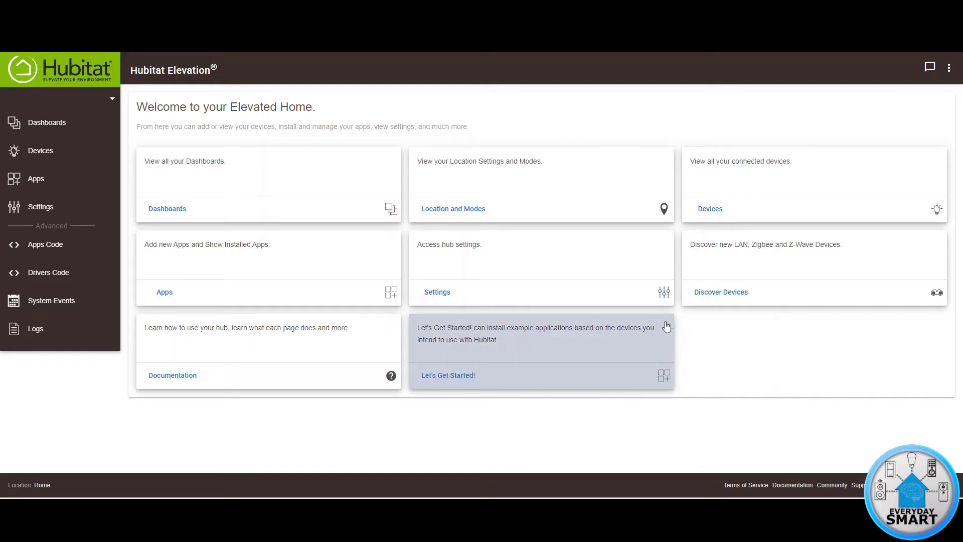
- Start a new virtual device in the device list, with RingSensor as both its device name and device label
{"action": "left_click", "coordinate": [709, 210]}
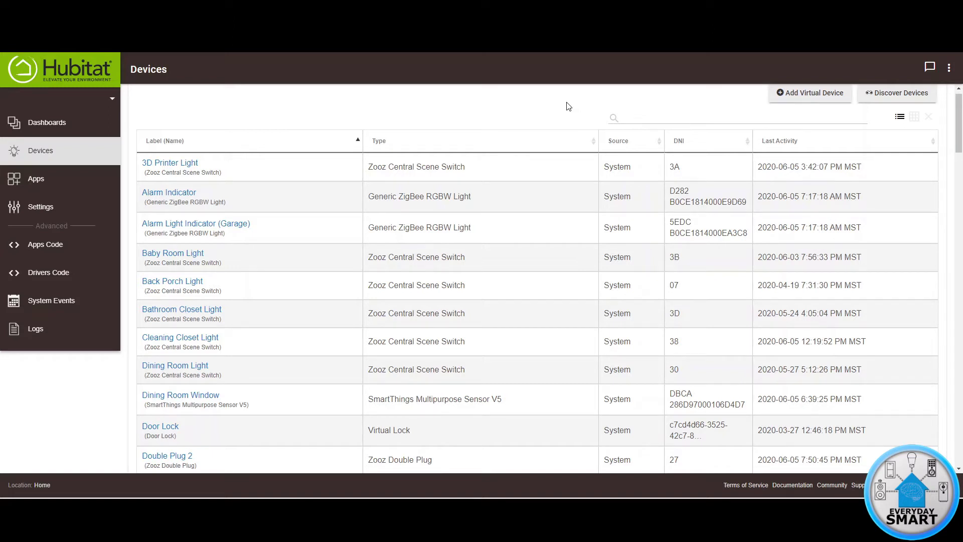
{"action": "left_click", "coordinate": [797, 95]}
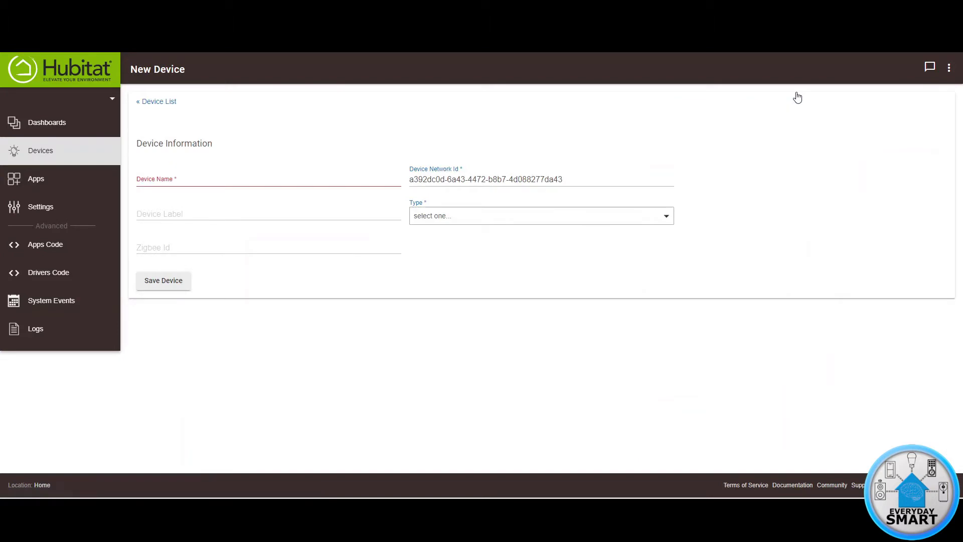
{"action": "left_click", "coordinate": [194, 180]}
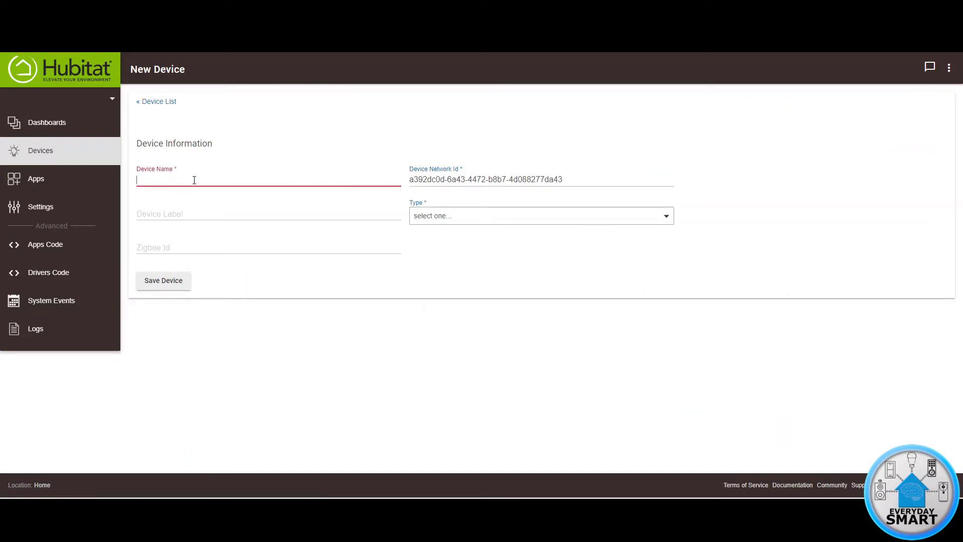
{"action": "type", "text": "RingSensor"}
{"action": "left_click_drag", "start_coordinate": [189, 182], "coordinate": [127, 178]}
{"action": "key", "text": "ctrl+c"}
{"action": "left_click", "coordinate": [152, 213]}
{"action": "key", "text": "ctrl+v"}
{"action": "left_click", "coordinate": [308, 337]}
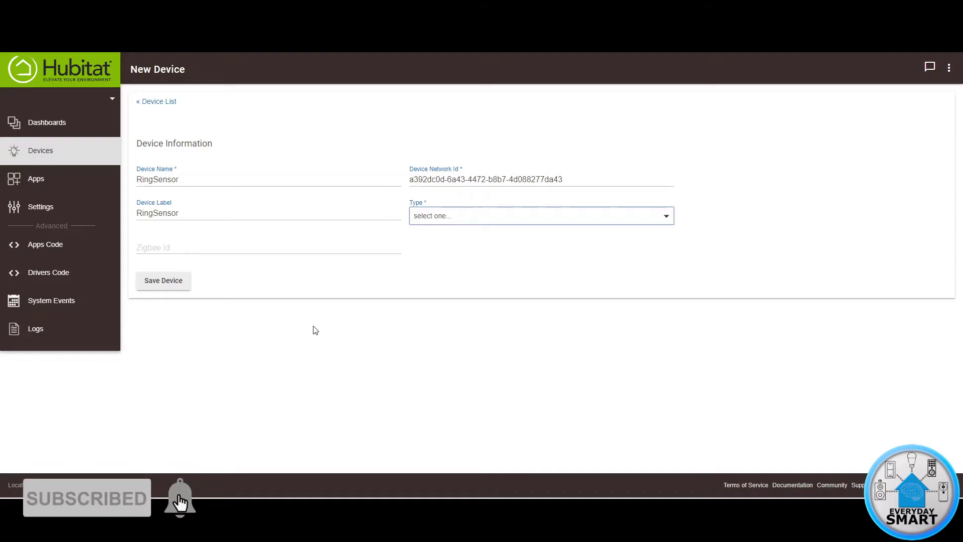
- Set the new device's type to Virtual Switch and save the device
{"action": "left_click", "coordinate": [449, 217]}
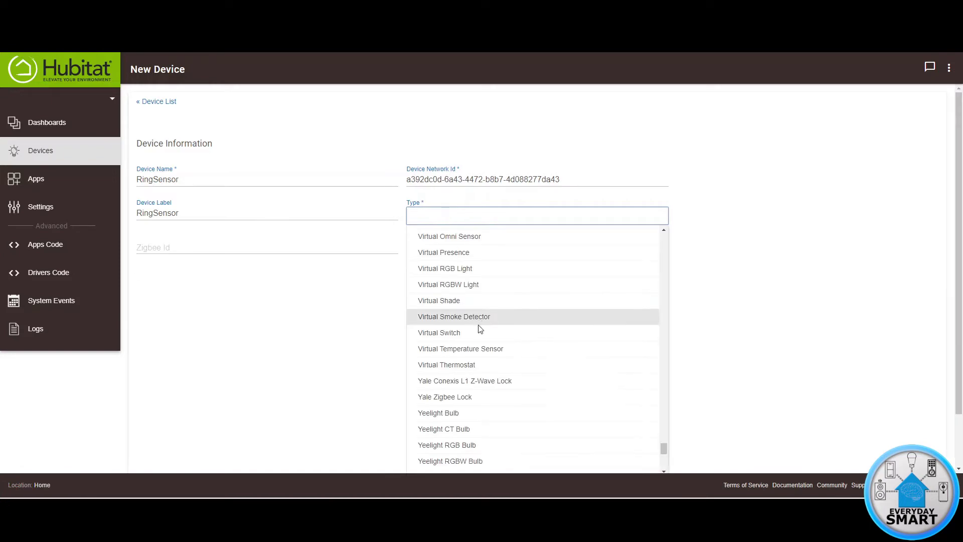
{"action": "left_click", "coordinate": [440, 333]}
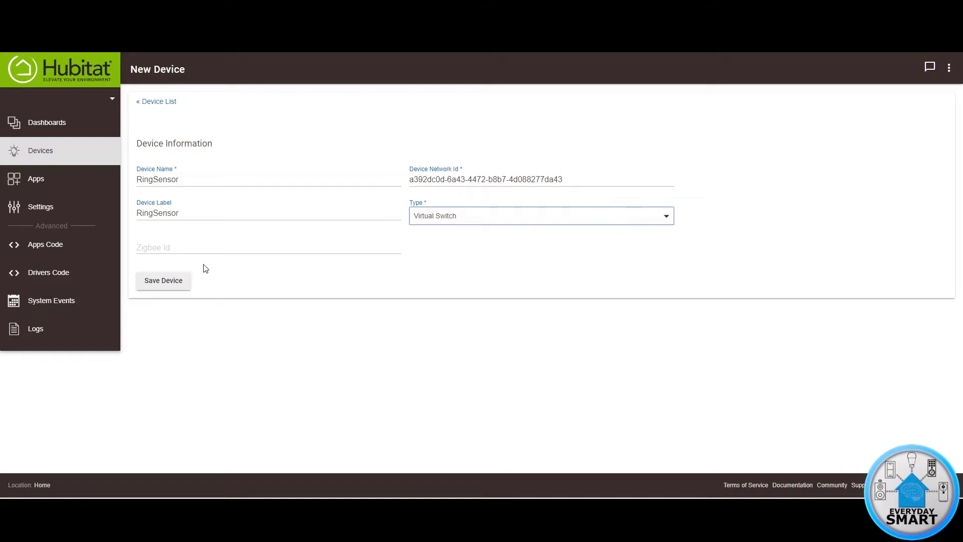
{"action": "left_click", "coordinate": [161, 285]}
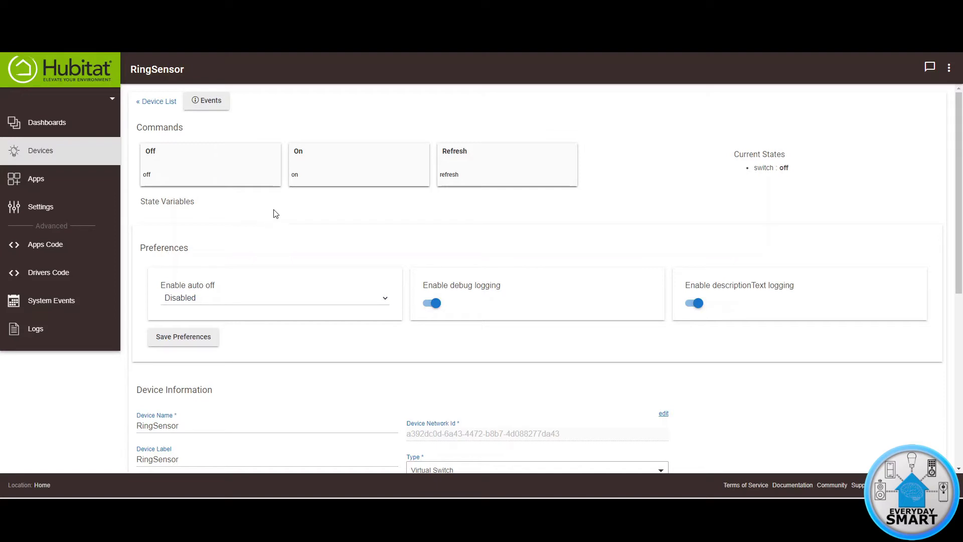
- Add RingSensor to the devices shared through the Amazon Echo Skill app and save the updated selection
{"action": "left_click", "coordinate": [40, 185]}
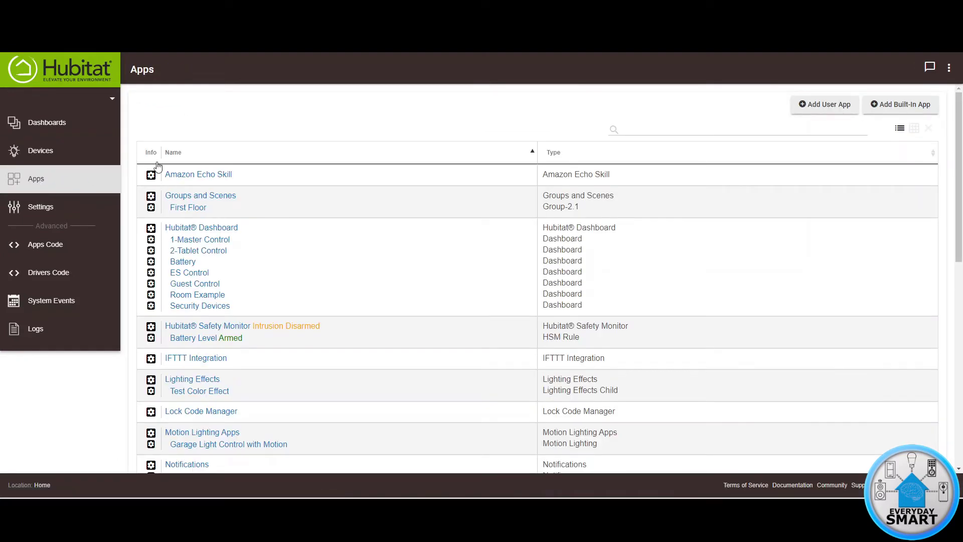
{"action": "left_click", "coordinate": [202, 180]}
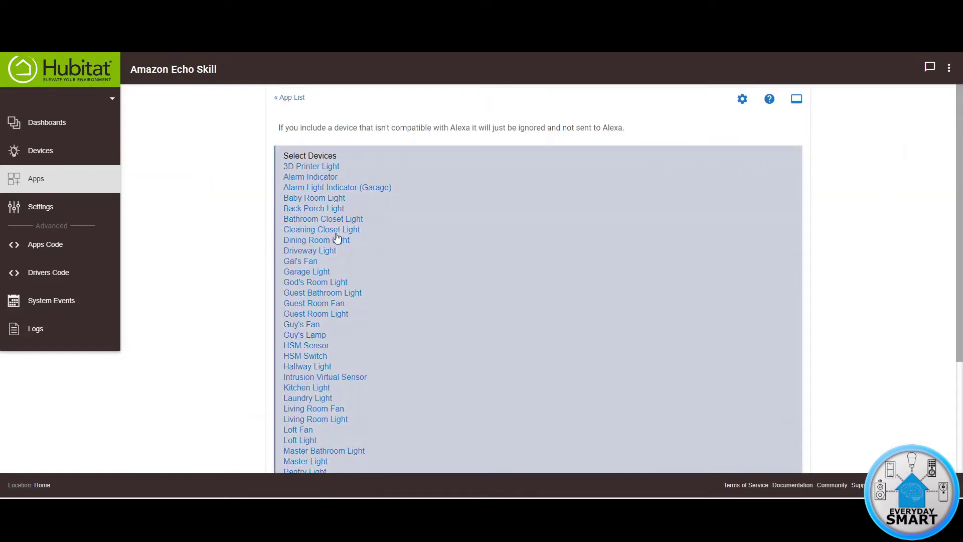
{"action": "left_click", "coordinate": [338, 239]}
{"action": "scroll", "coordinate": [337, 238], "scroll_direction": "down", "scroll_amount": 5}
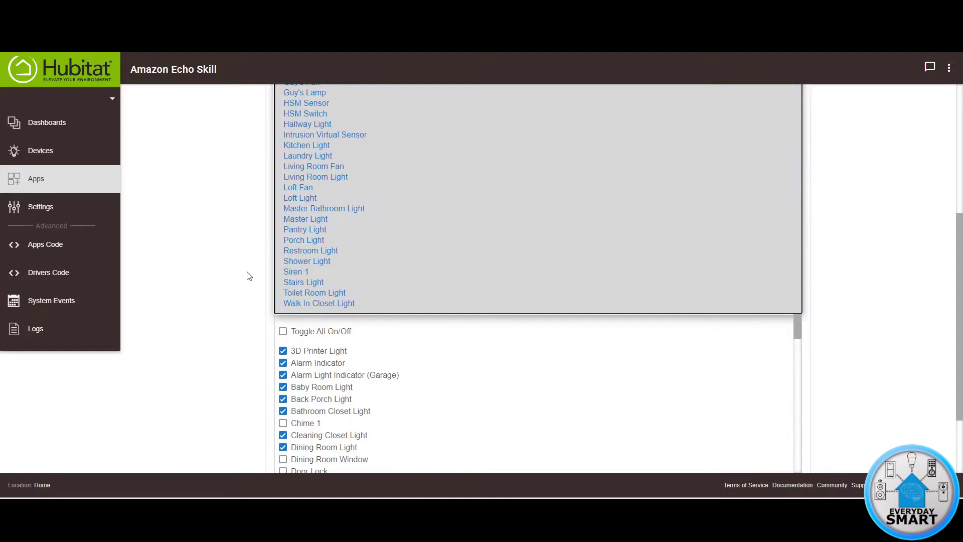
{"action": "scroll", "coordinate": [247, 275], "scroll_direction": "down", "scroll_amount": 2}
{"action": "scroll", "coordinate": [345, 303], "scroll_direction": "down", "scroll_amount": 3}
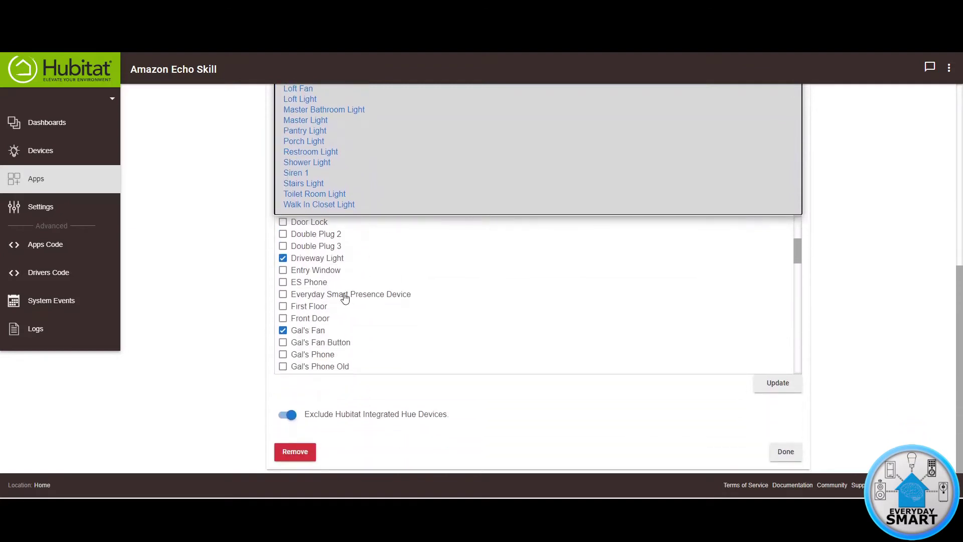
{"action": "scroll", "coordinate": [336, 301], "scroll_direction": "down", "scroll_amount": 7}
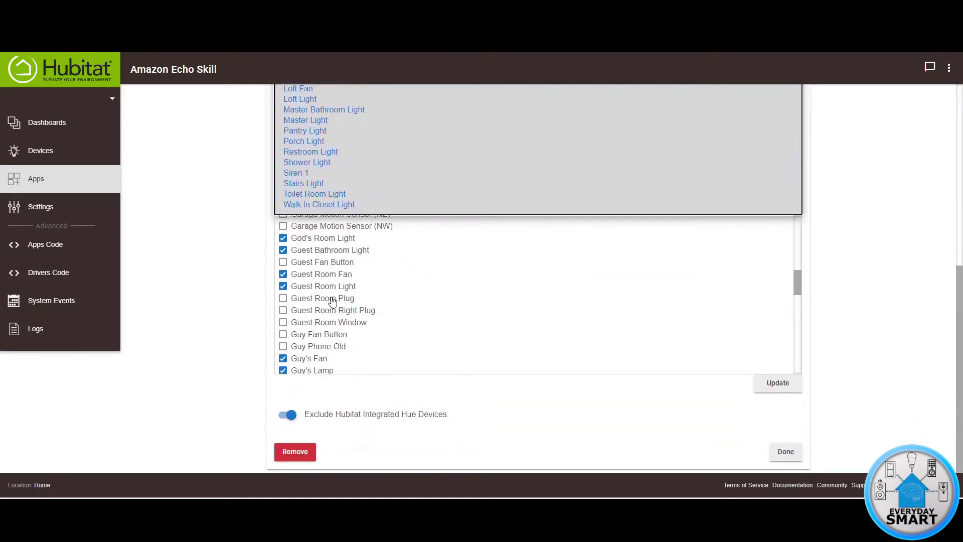
{"action": "scroll", "coordinate": [328, 305], "scroll_direction": "down", "scroll_amount": 10}
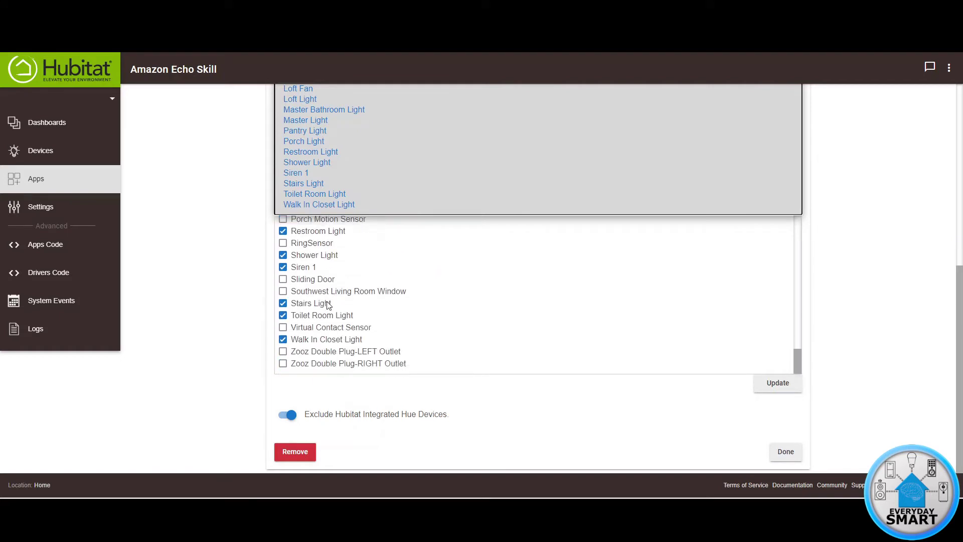
{"action": "left_click", "coordinate": [285, 244]}
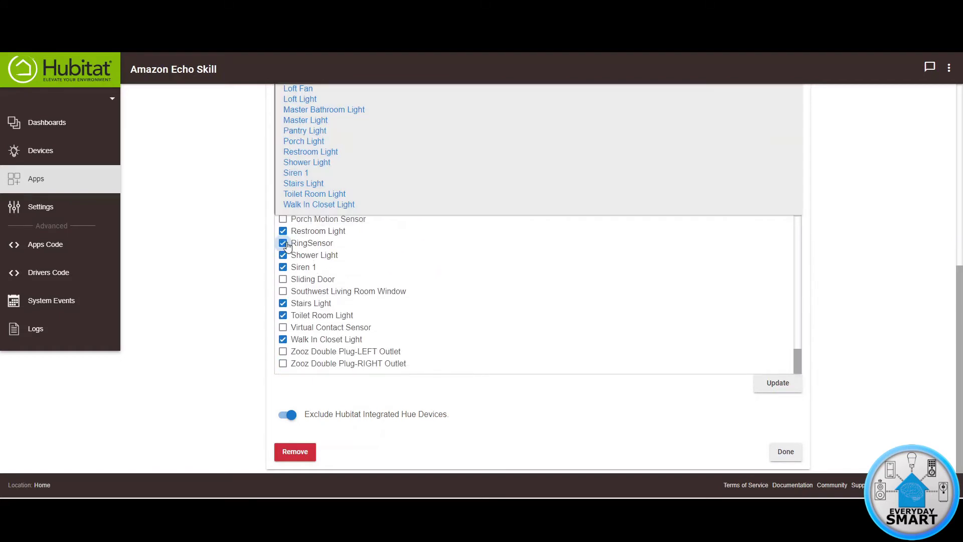
{"action": "left_click", "coordinate": [765, 385]}
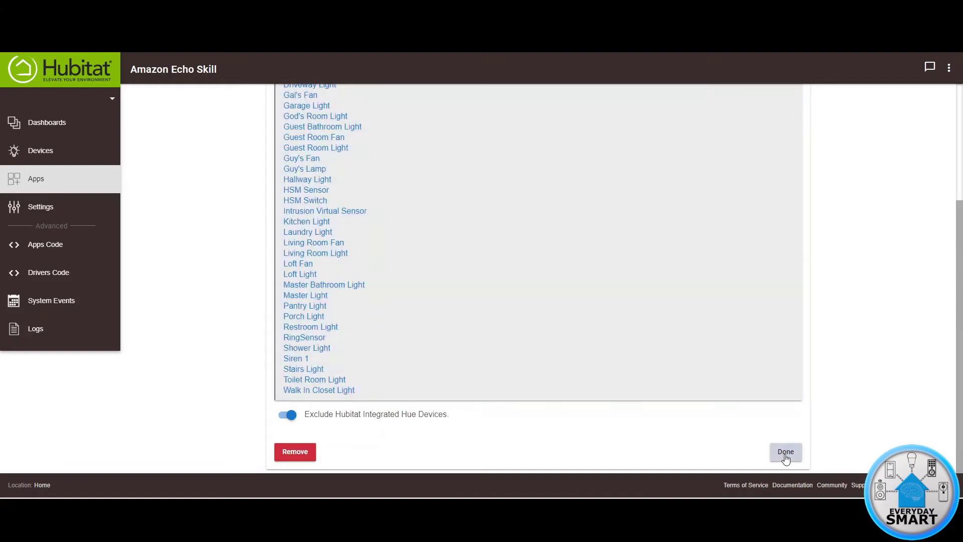
{"action": "left_click", "coordinate": [785, 453]}
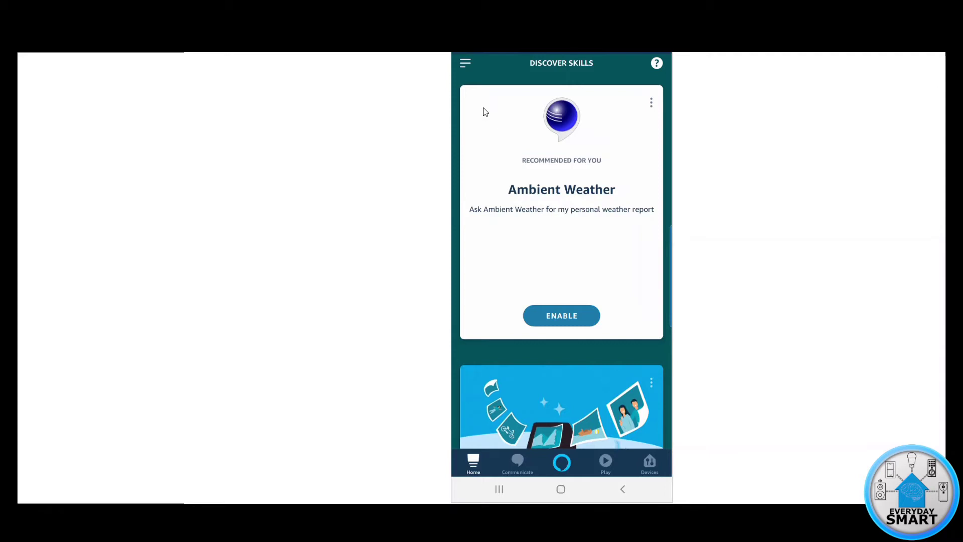
- Switch to the Alexa app and start a new routine named Arm Sensed
{"action": "left_click", "coordinate": [465, 64]}
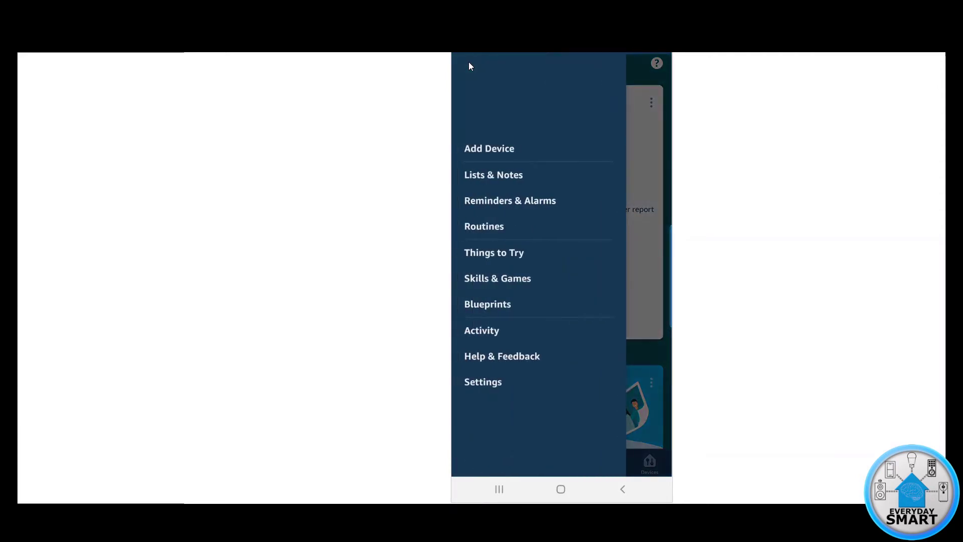
{"action": "left_click", "coordinate": [485, 226]}
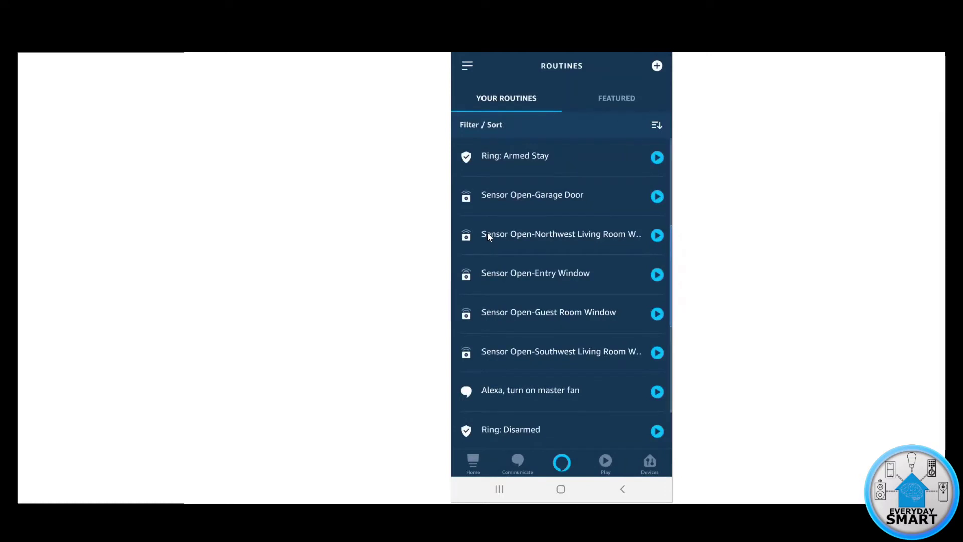
{"action": "left_click", "coordinate": [657, 67]}
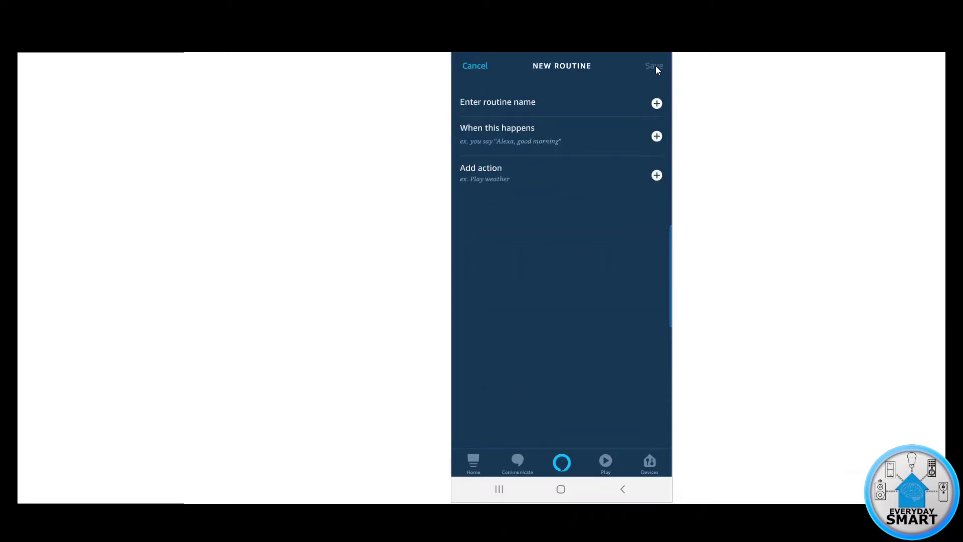
{"action": "left_click", "coordinate": [504, 103]}
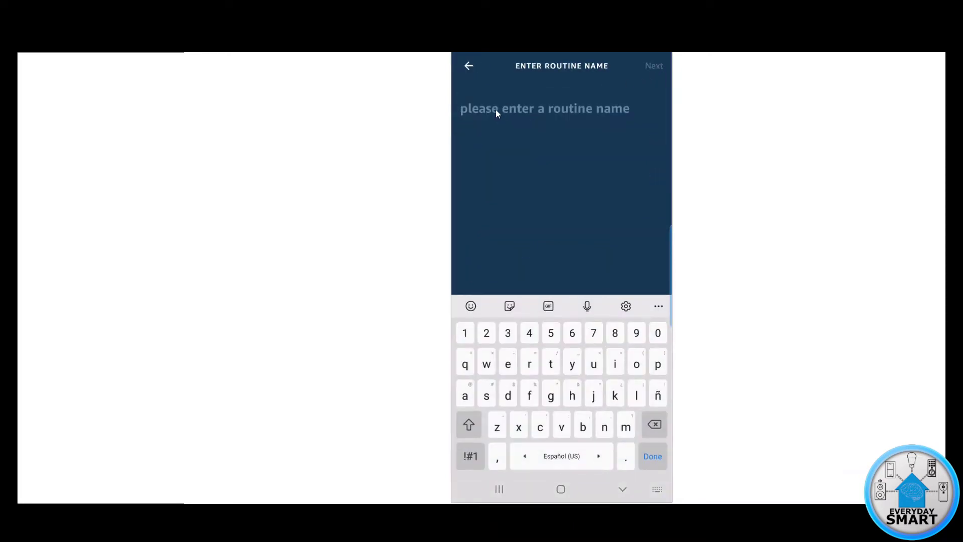
{"action": "left_click", "coordinate": [496, 110]}
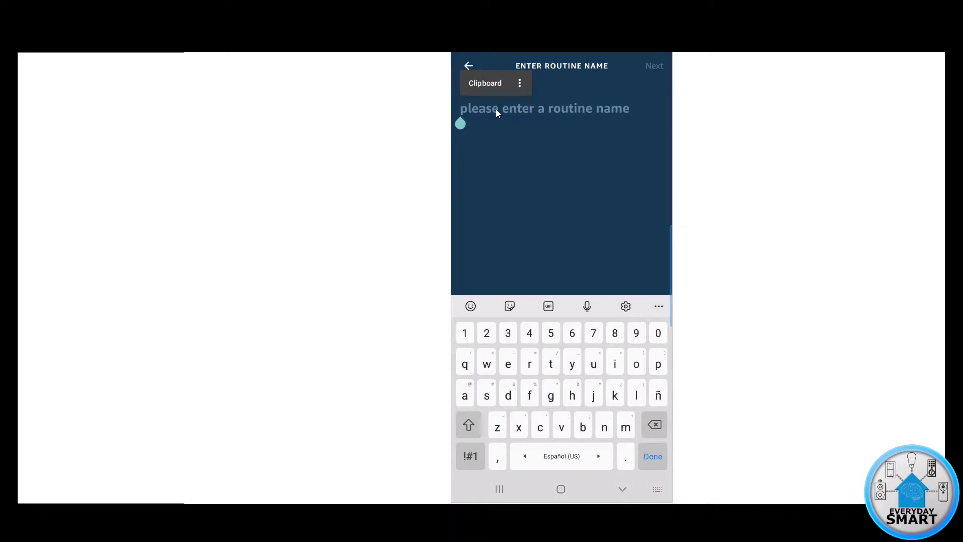
{"action": "type", "text": "Ar"}
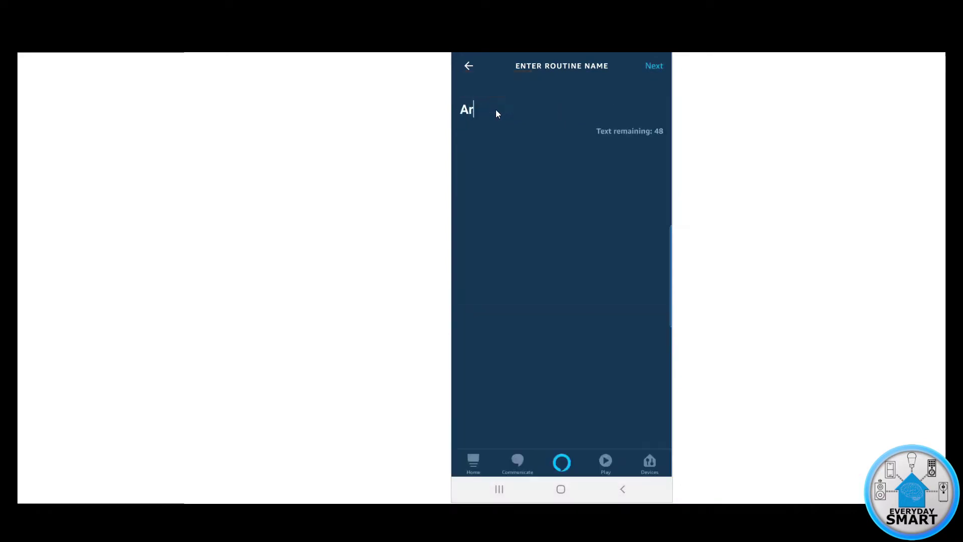
{"action": "type", "text": "m Sensed"}
{"action": "left_click", "coordinate": [654, 65]}
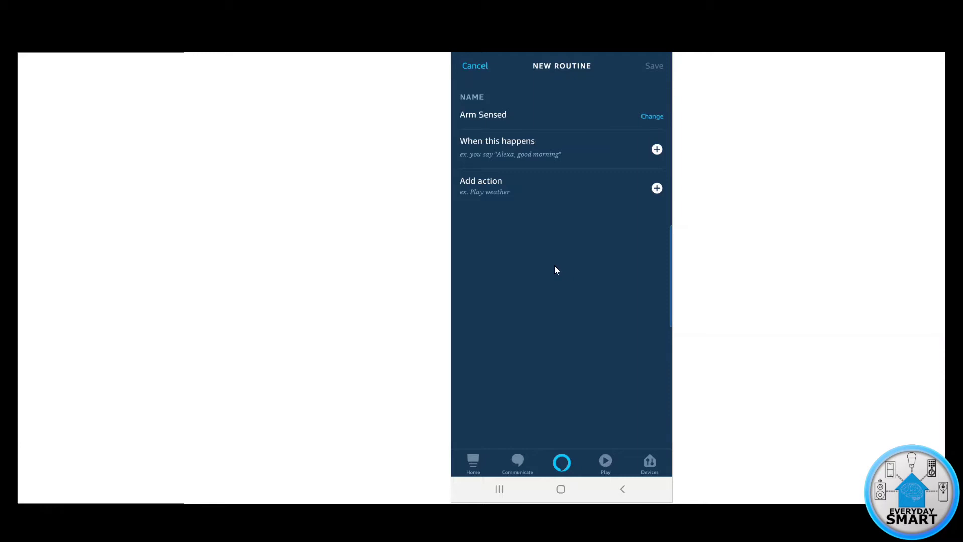
- Set the routine's trigger to the Smart Home device Ring being set to Armed Away
{"action": "left_click", "coordinate": [510, 146]}
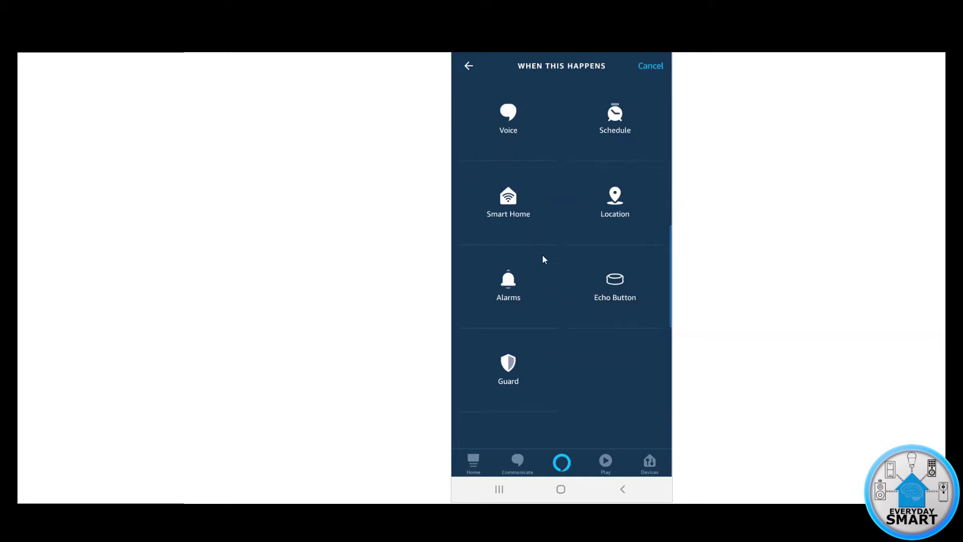
{"action": "left_click", "coordinate": [509, 196]}
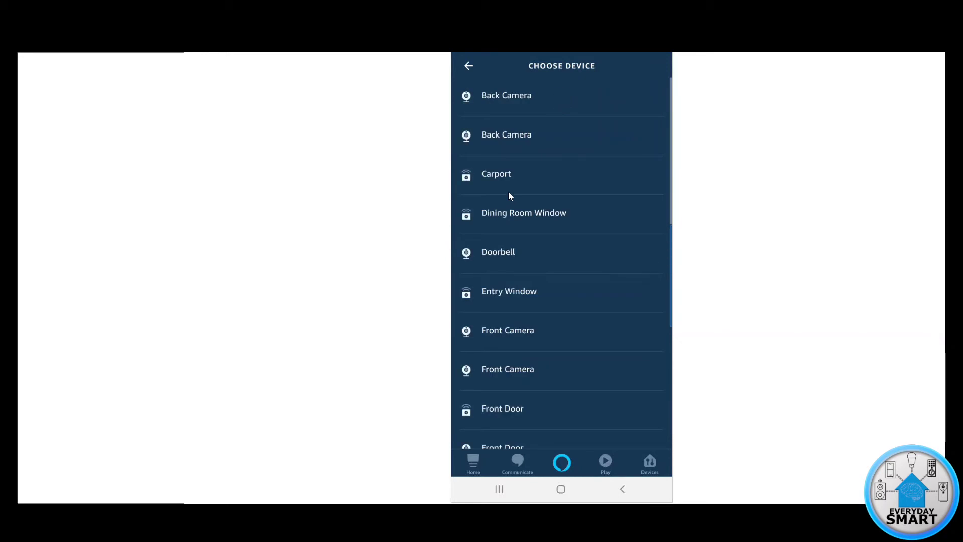
{"action": "scroll", "coordinate": [564, 248], "scroll_direction": "down", "scroll_amount": 2}
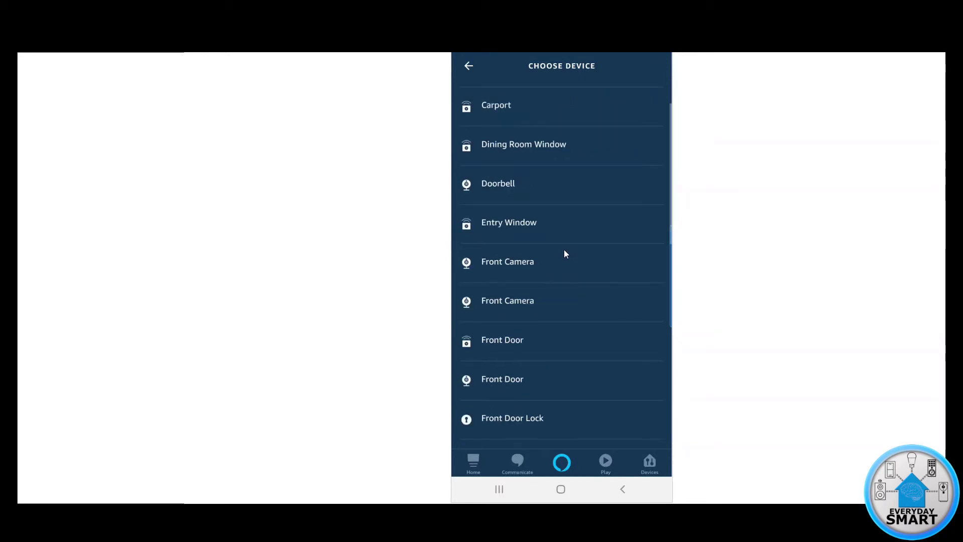
{"action": "scroll", "coordinate": [562, 250], "scroll_direction": "down", "scroll_amount": 2}
{"action": "scroll", "coordinate": [547, 258], "scroll_direction": "down", "scroll_amount": 4}
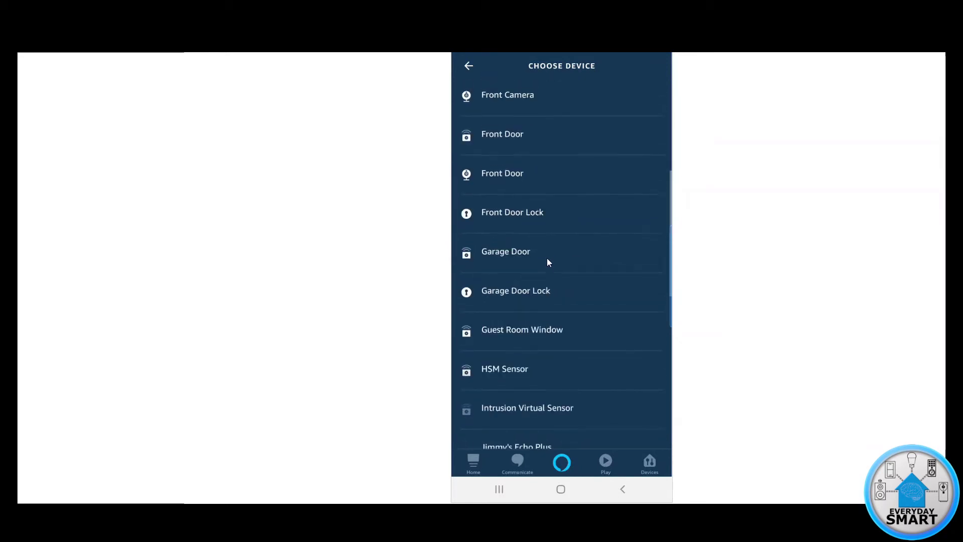
{"action": "scroll", "coordinate": [546, 258], "scroll_direction": "down", "scroll_amount": 7}
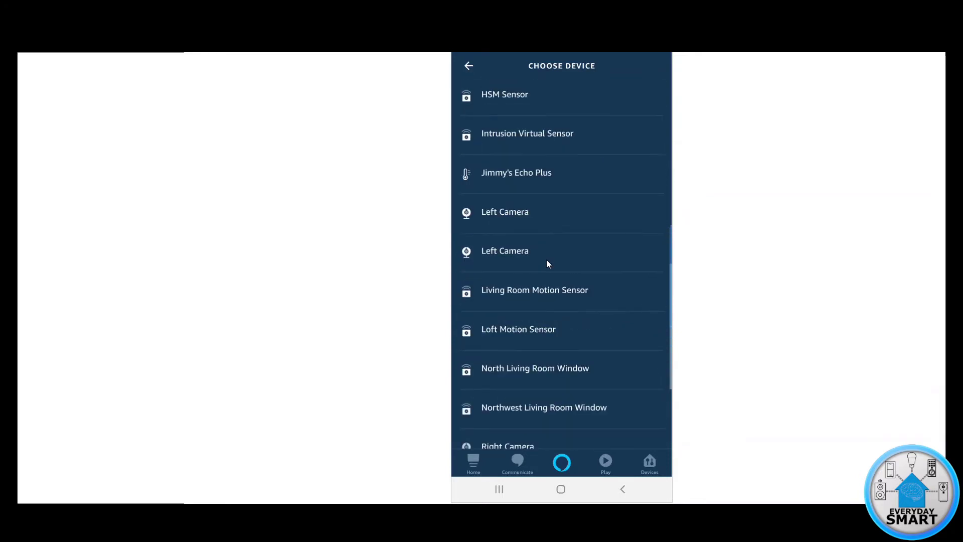
{"action": "scroll", "coordinate": [546, 260], "scroll_direction": "down", "scroll_amount": 5}
{"action": "left_click", "coordinate": [482, 391]}
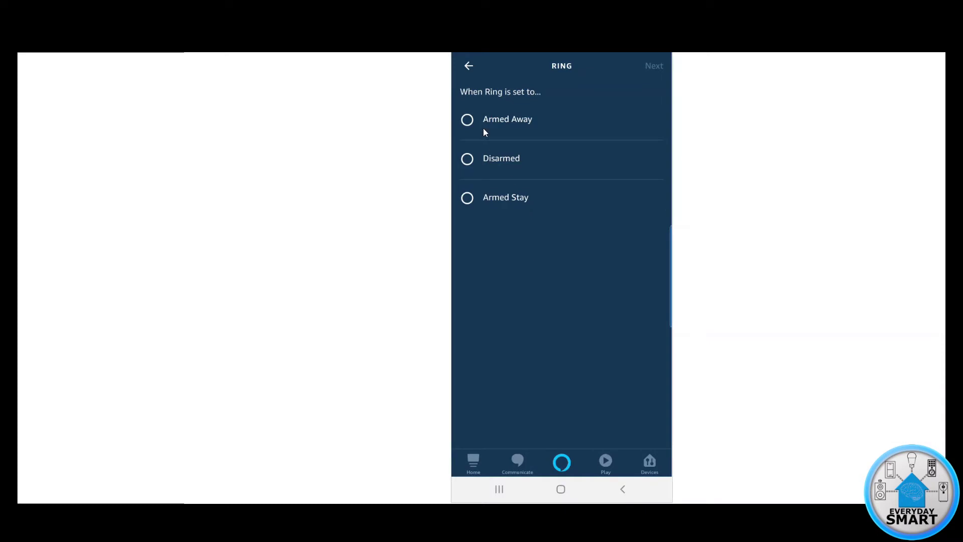
{"action": "left_click", "coordinate": [466, 120]}
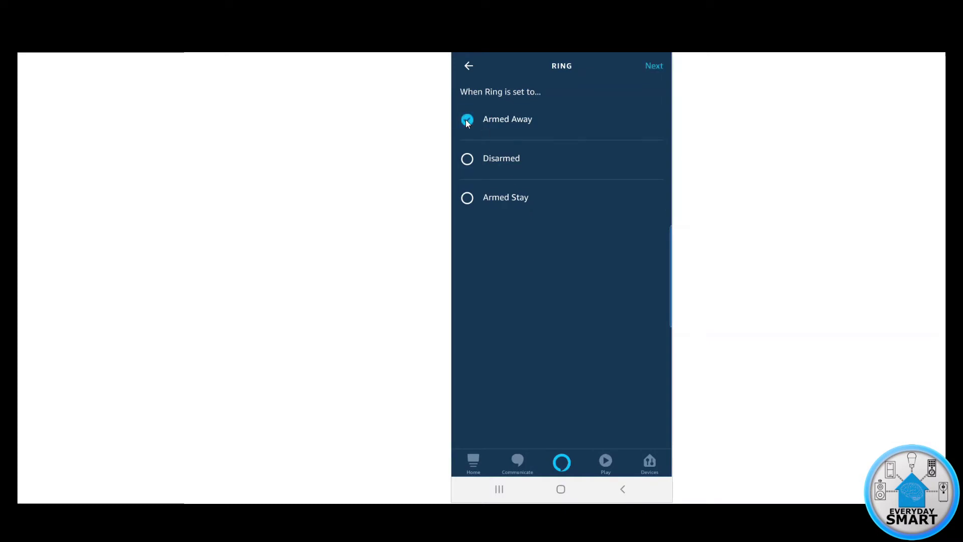
{"action": "left_click", "coordinate": [653, 66]}
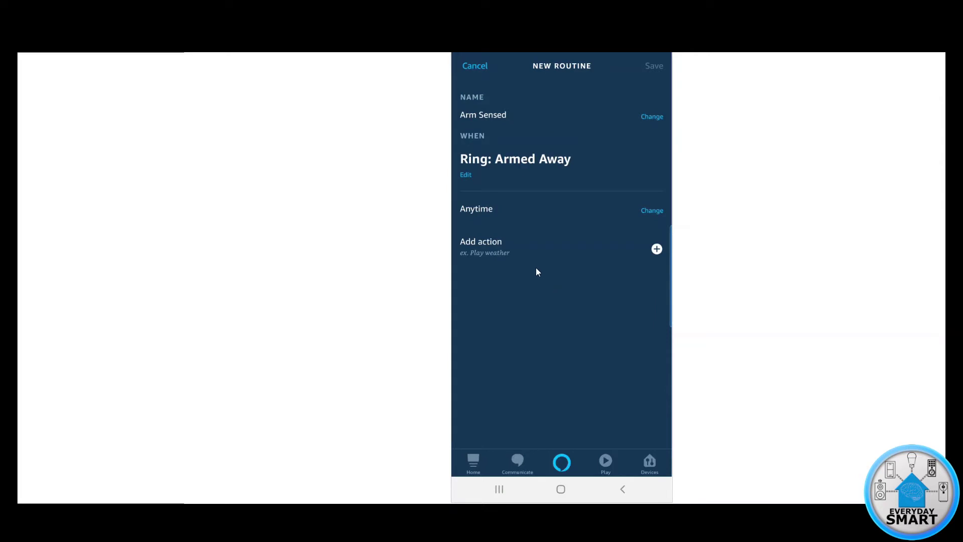
- Add a Smart Home action that turns the RingSensor device's power on, and save the Arm Sensed routine
{"action": "left_click", "coordinate": [511, 251]}
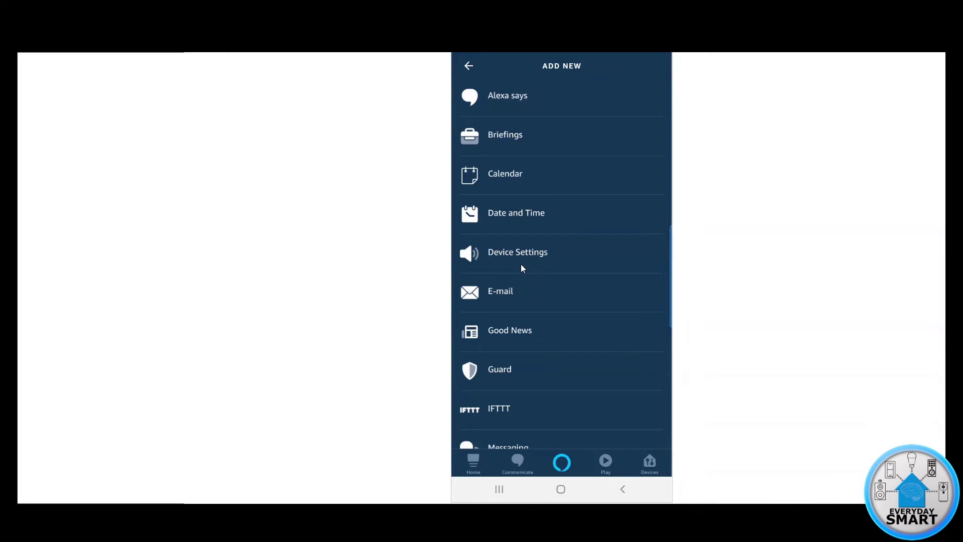
{"action": "scroll", "coordinate": [520, 263], "scroll_direction": "down", "scroll_amount": 3}
{"action": "scroll", "coordinate": [515, 291], "scroll_direction": "down", "scroll_amount": 2}
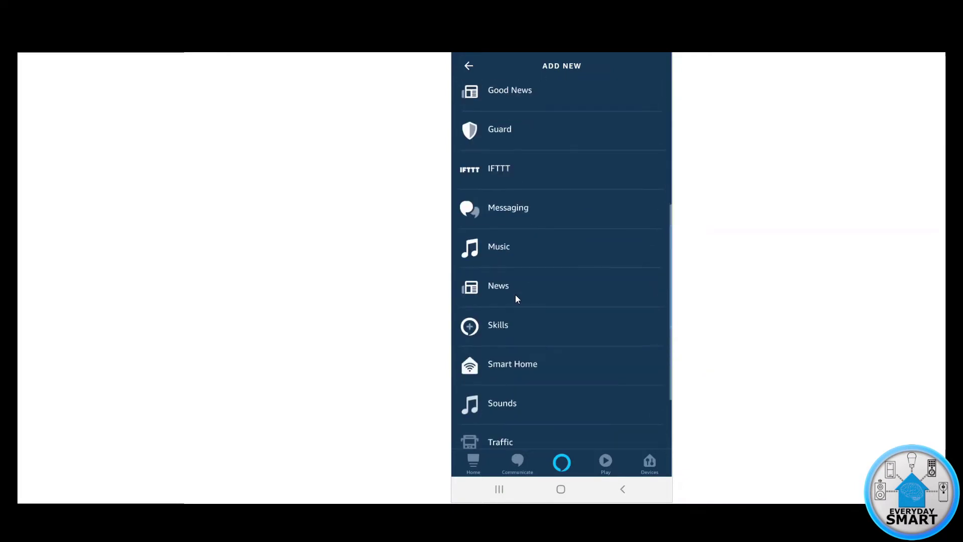
{"action": "left_click", "coordinate": [501, 366]}
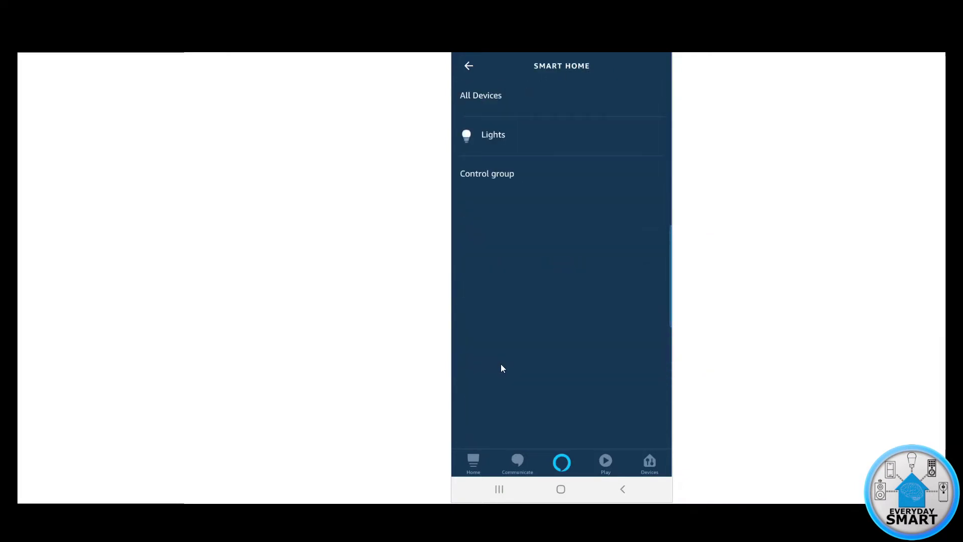
{"action": "left_click", "coordinate": [484, 95]}
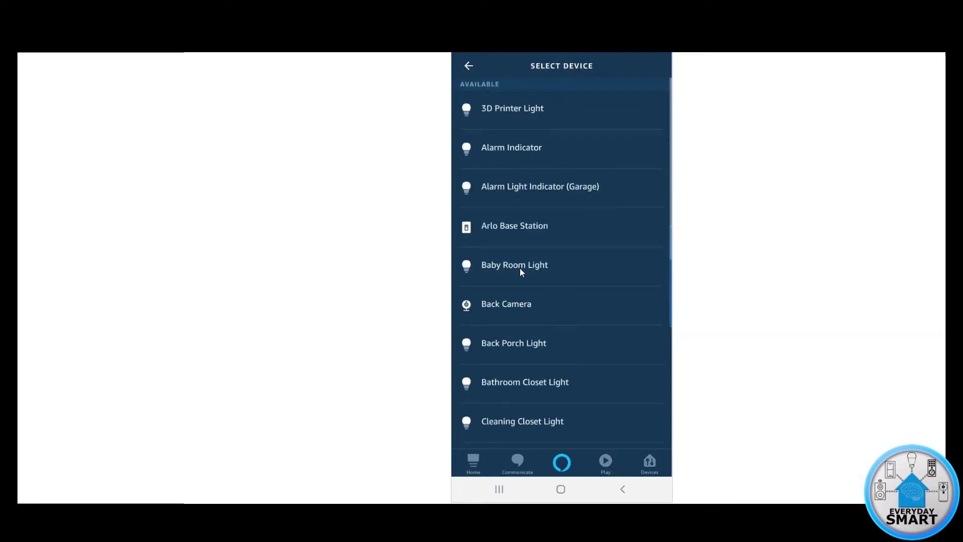
{"action": "scroll", "coordinate": [520, 270], "scroll_direction": "down", "scroll_amount": 10}
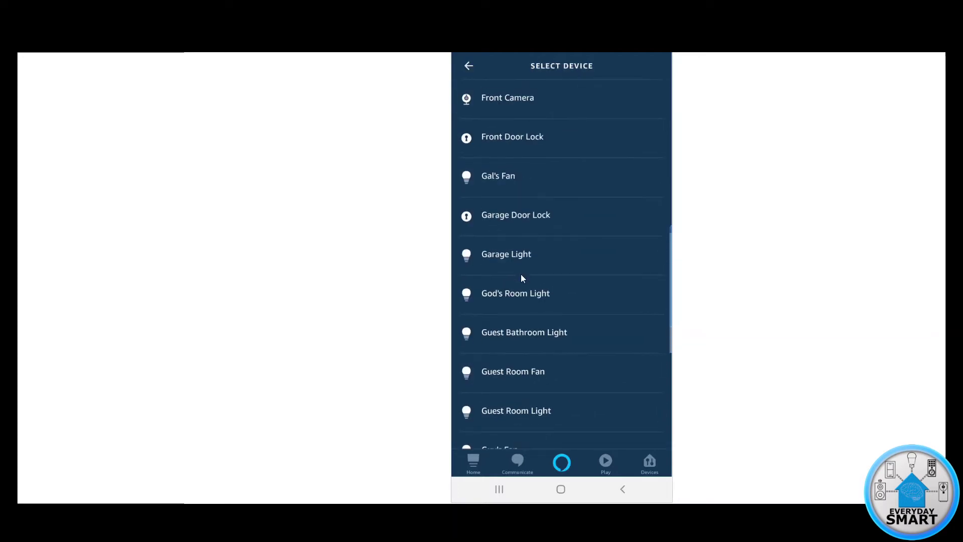
{"action": "scroll", "coordinate": [520, 275], "scroll_direction": "down", "scroll_amount": 10}
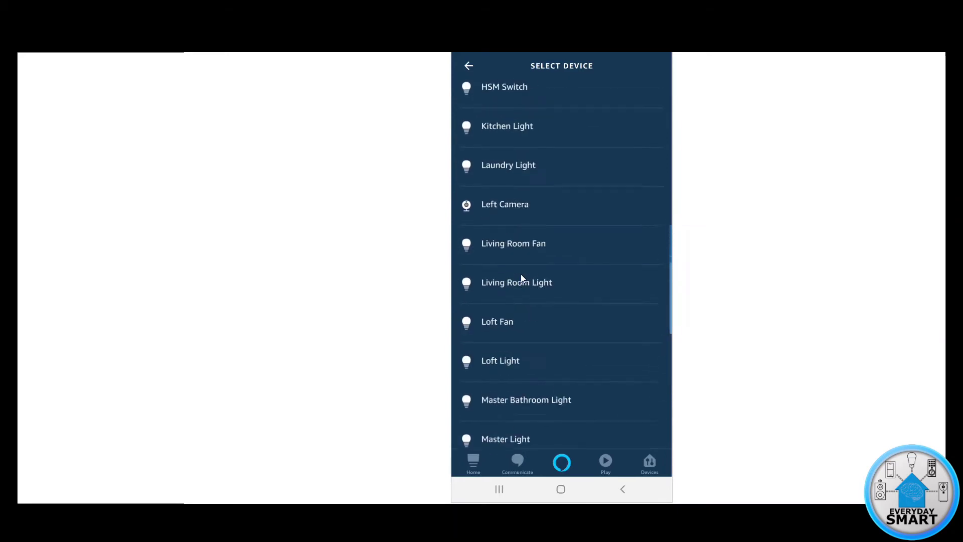
{"action": "scroll", "coordinate": [521, 275], "scroll_direction": "down", "scroll_amount": 7}
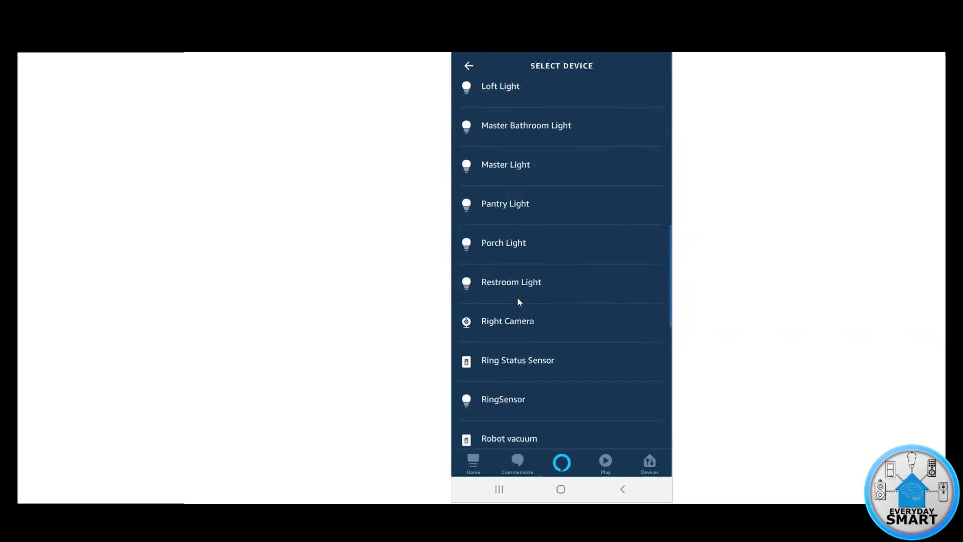
{"action": "left_click", "coordinate": [498, 401]}
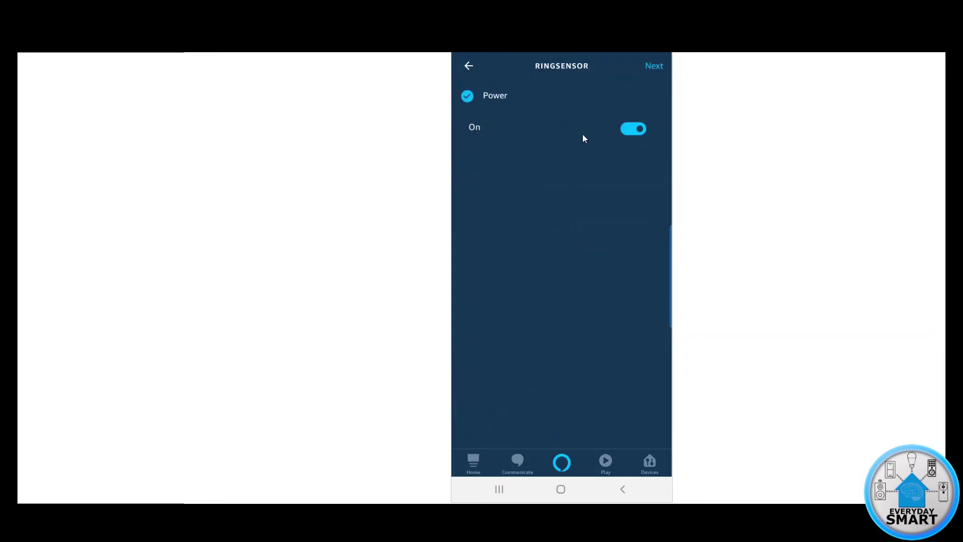
{"action": "left_click", "coordinate": [654, 67]}
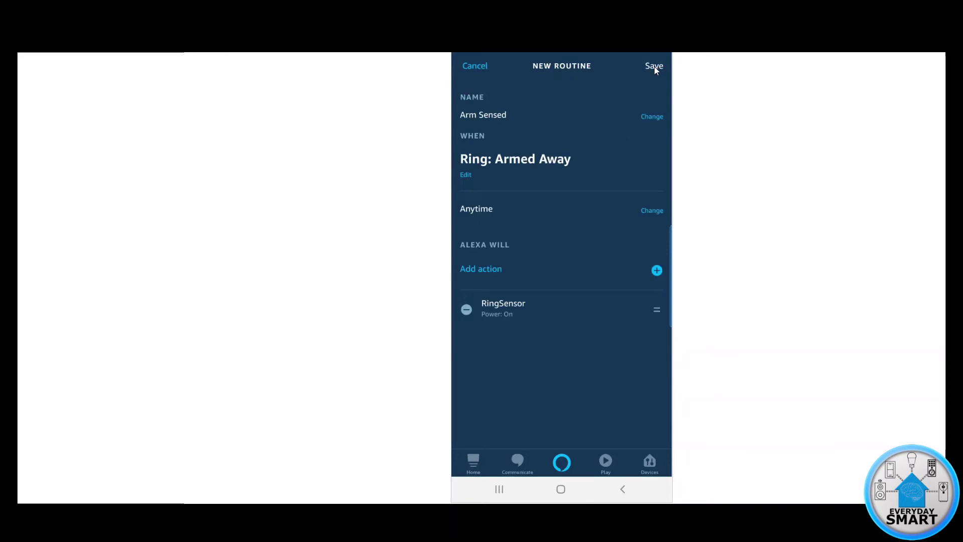
{"action": "left_click", "coordinate": [654, 67]}
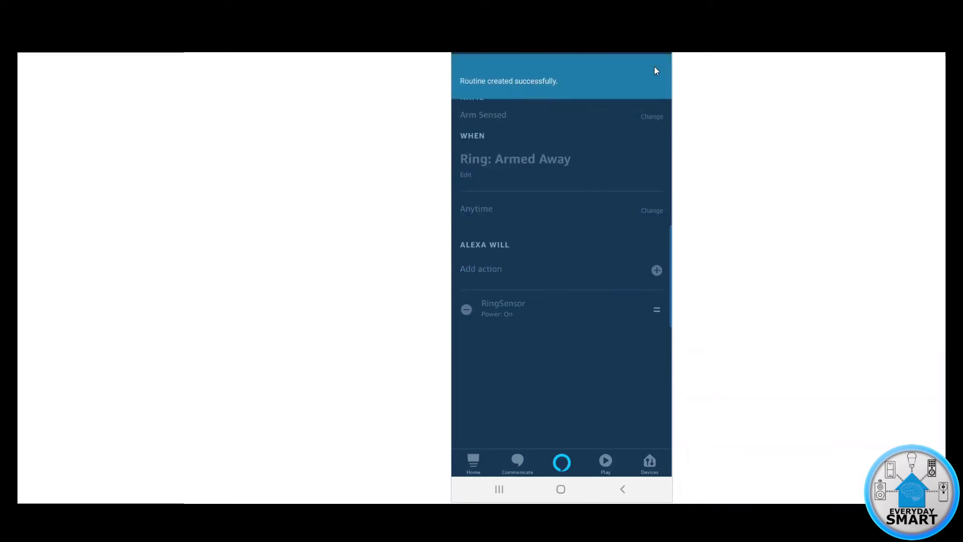
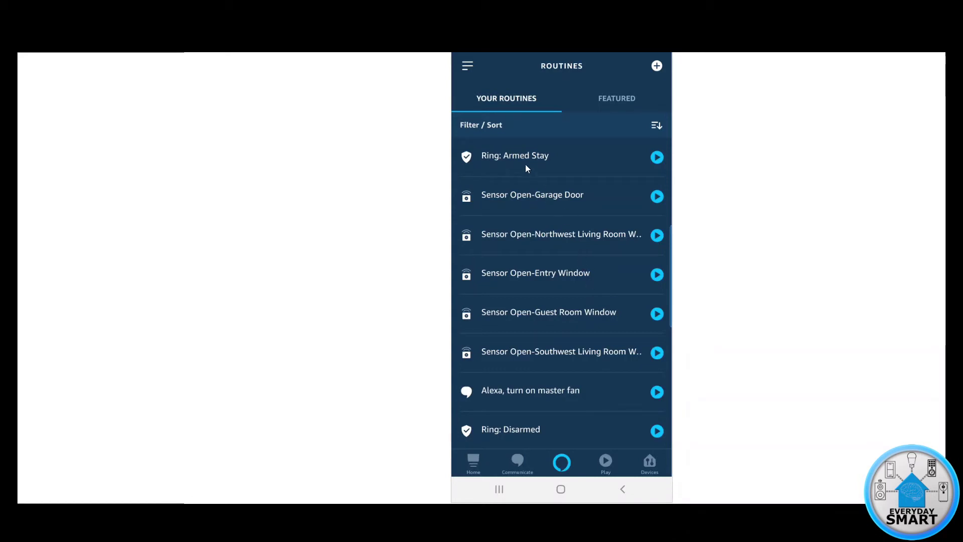
- Start another new routine and name it Arm Sensed 2
{"action": "left_click", "coordinate": [657, 66]}
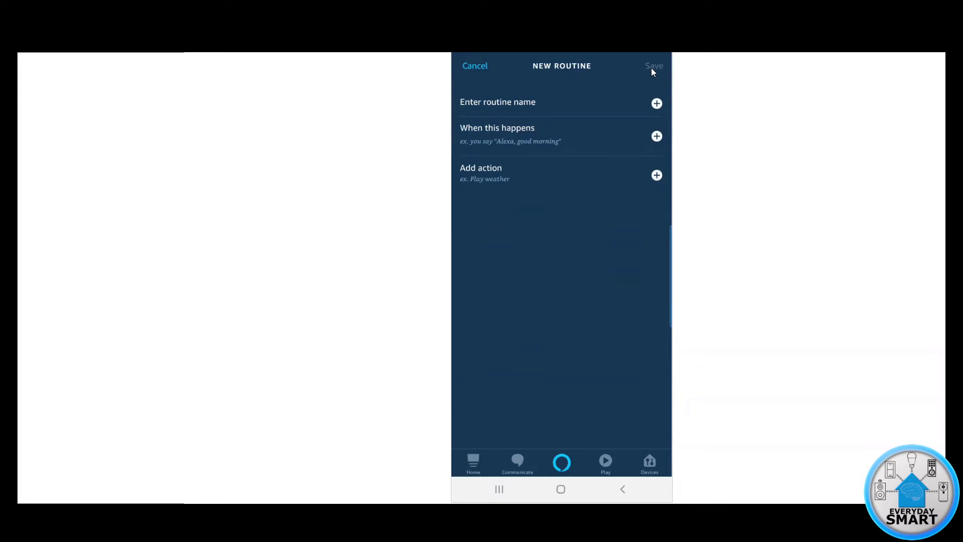
{"action": "left_click", "coordinate": [523, 103]}
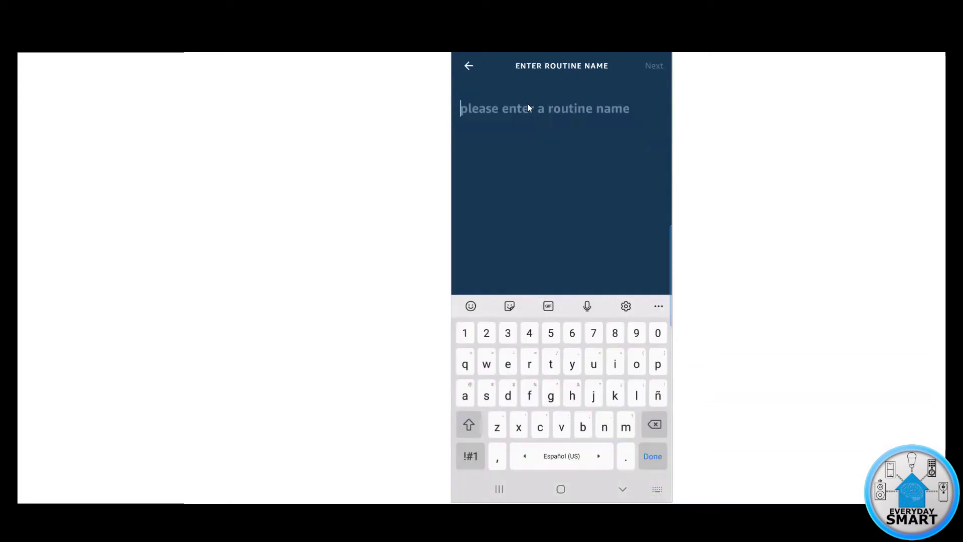
{"action": "type", "text": "Arm S"}
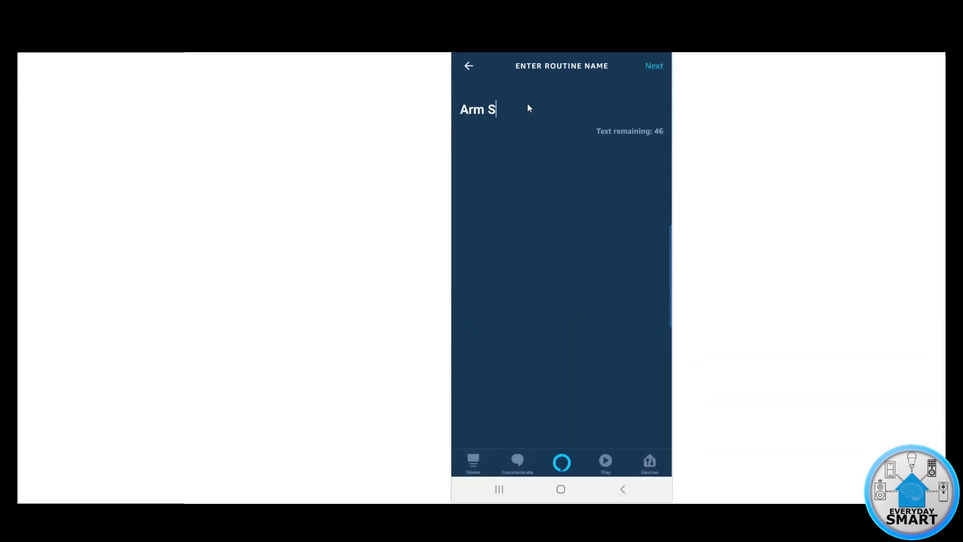
{"action": "type", "text": "ensed 2"}
{"action": "left_click", "coordinate": [653, 66]}
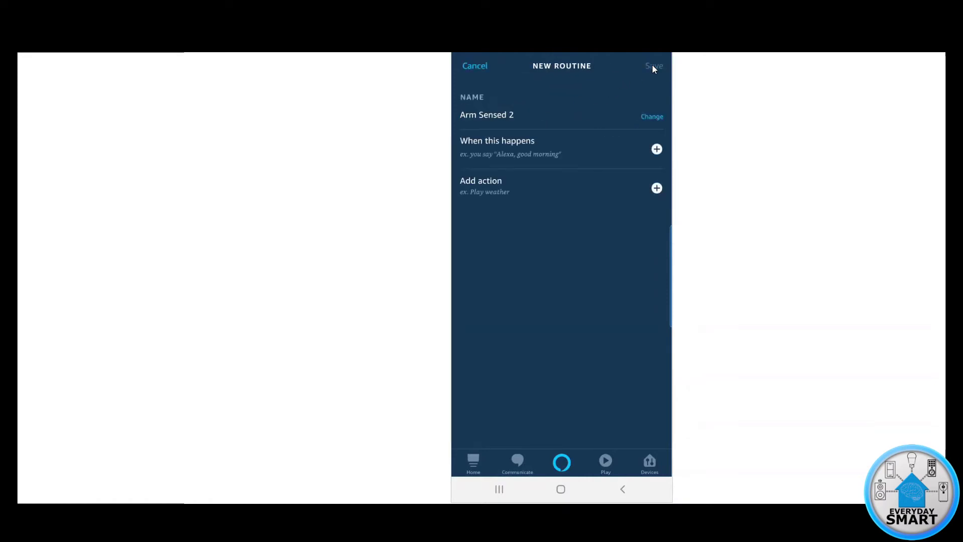
- Set the Arm Sensed 2 trigger to the Smart Home device Ring being set to Armed Stay
{"action": "left_click", "coordinate": [514, 147]}
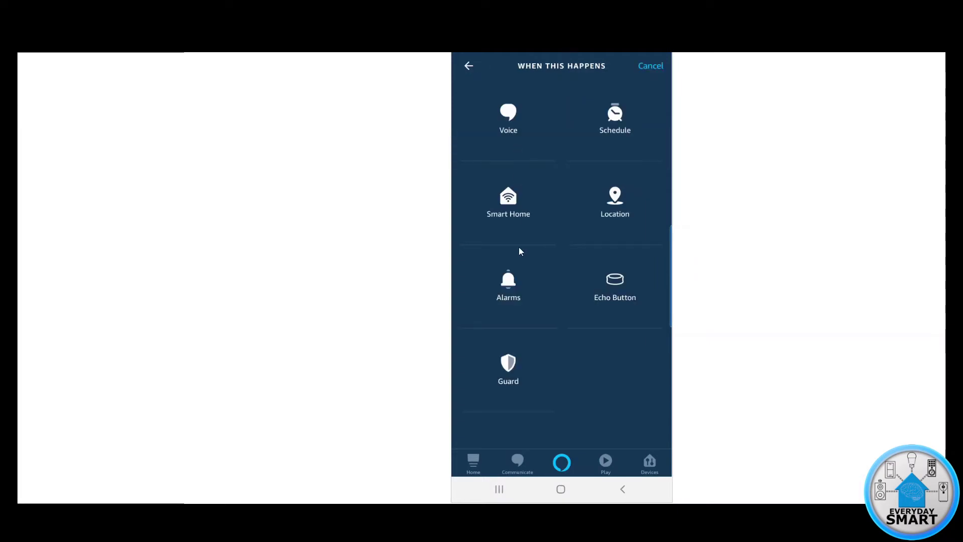
{"action": "left_click", "coordinate": [505, 217]}
{"action": "scroll", "coordinate": [519, 280], "scroll_direction": "down", "scroll_amount": 5}
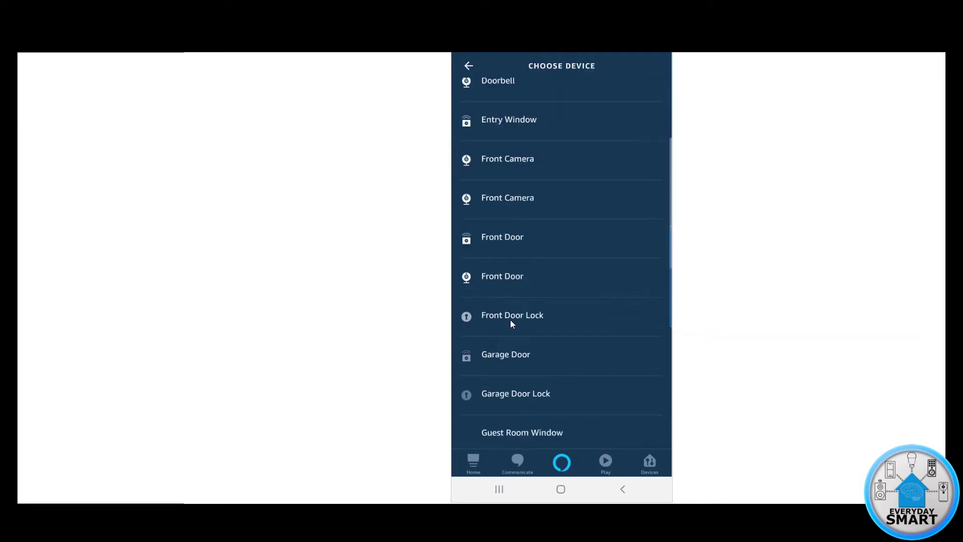
{"action": "scroll", "coordinate": [523, 307], "scroll_direction": "down", "scroll_amount": 9}
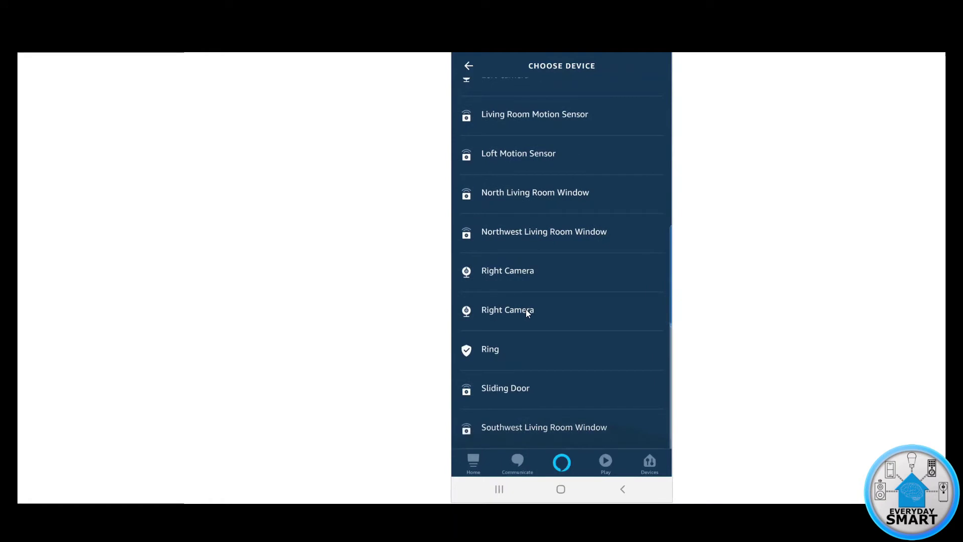
{"action": "left_click", "coordinate": [499, 348]}
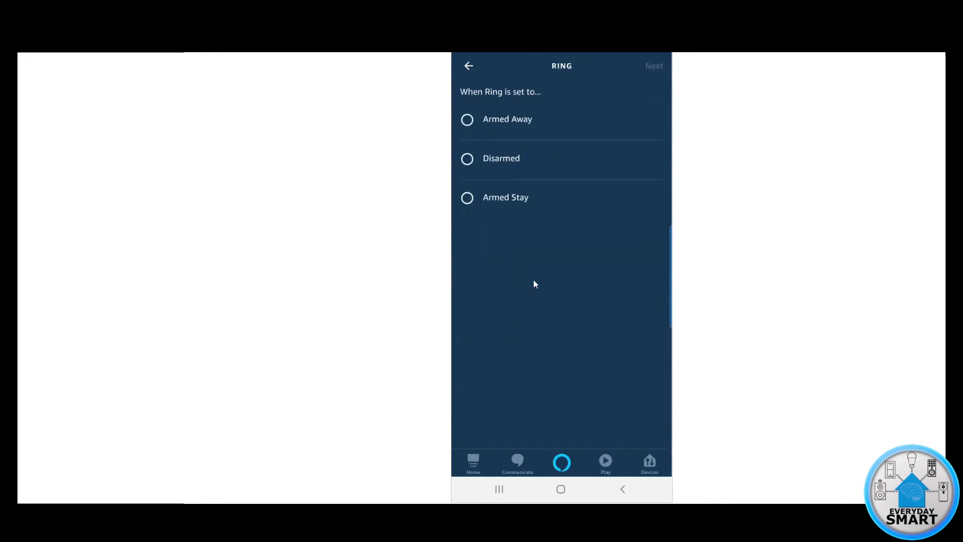
{"action": "left_click", "coordinate": [466, 198]}
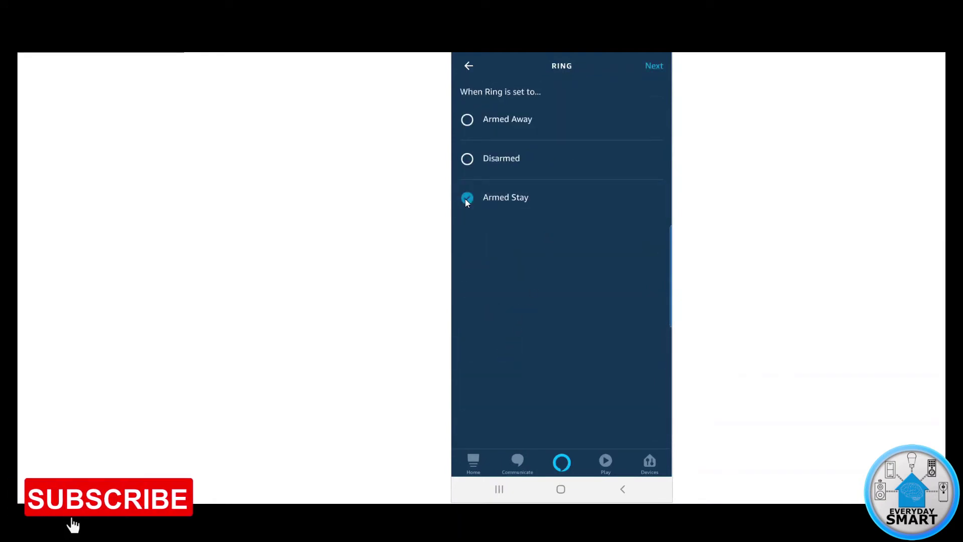
{"action": "left_click", "coordinate": [654, 66]}
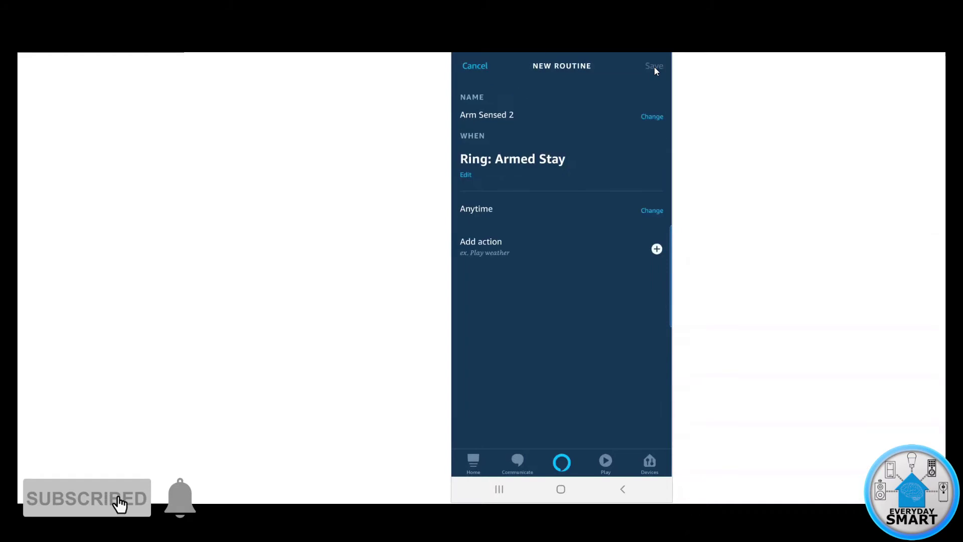
- Give Arm Sensed 2 a Smart Home action setting RingSensor's power to On, and save the routine
{"action": "left_click", "coordinate": [492, 248]}
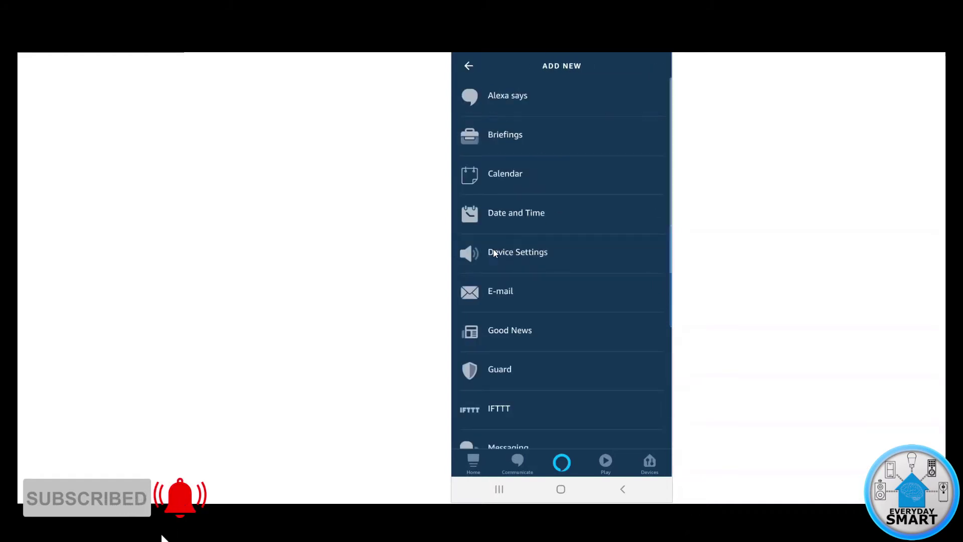
{"action": "scroll", "coordinate": [529, 263], "scroll_direction": "down", "scroll_amount": 5}
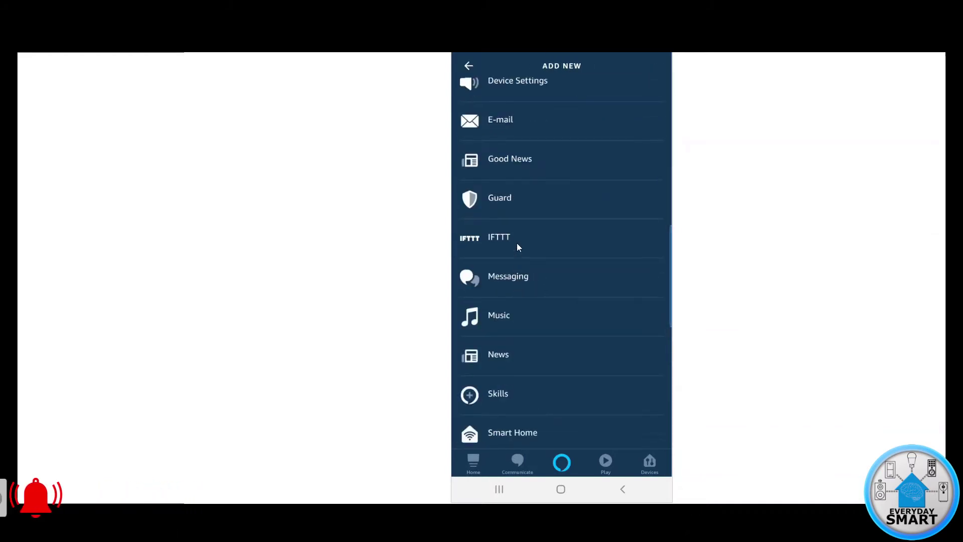
{"action": "left_click", "coordinate": [501, 429]}
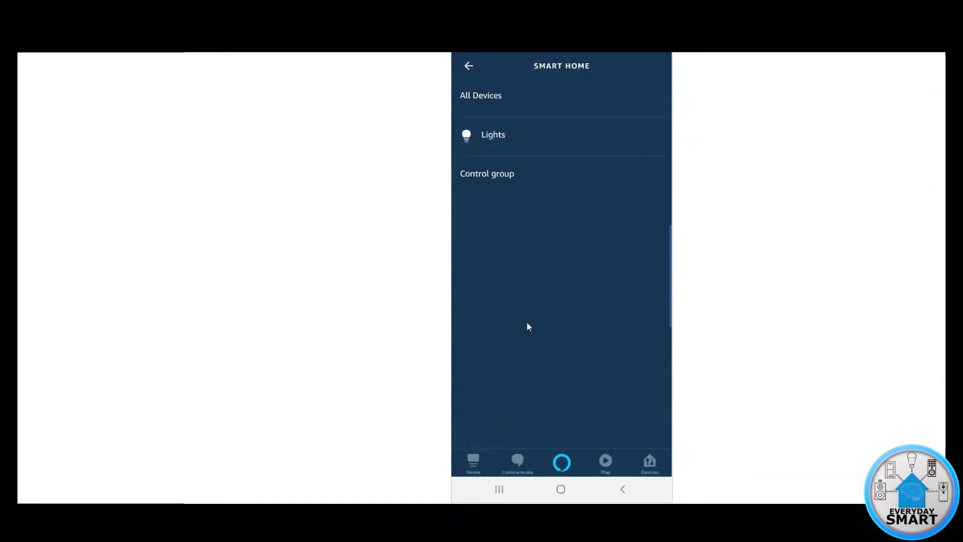
{"action": "left_click", "coordinate": [483, 97]}
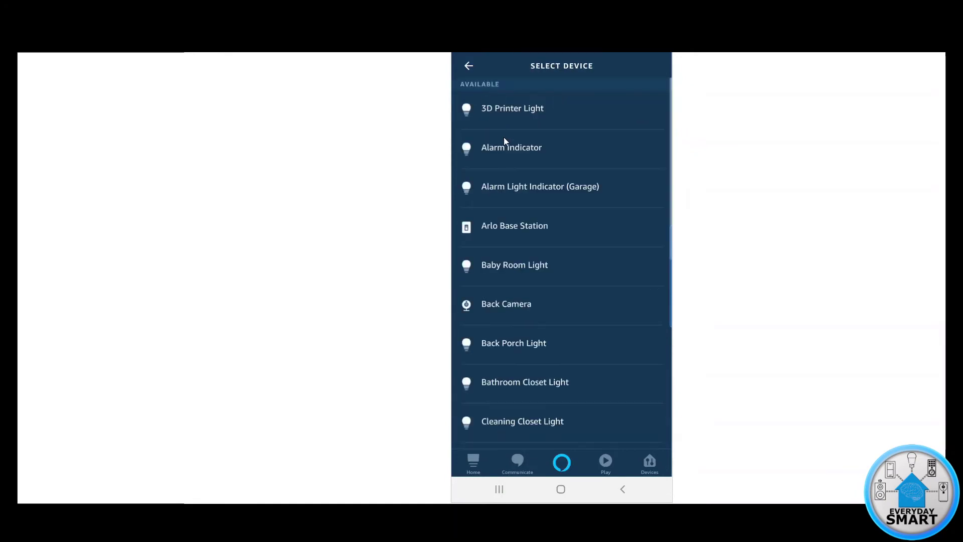
{"action": "scroll", "coordinate": [529, 223], "scroll_direction": "down", "scroll_amount": 10}
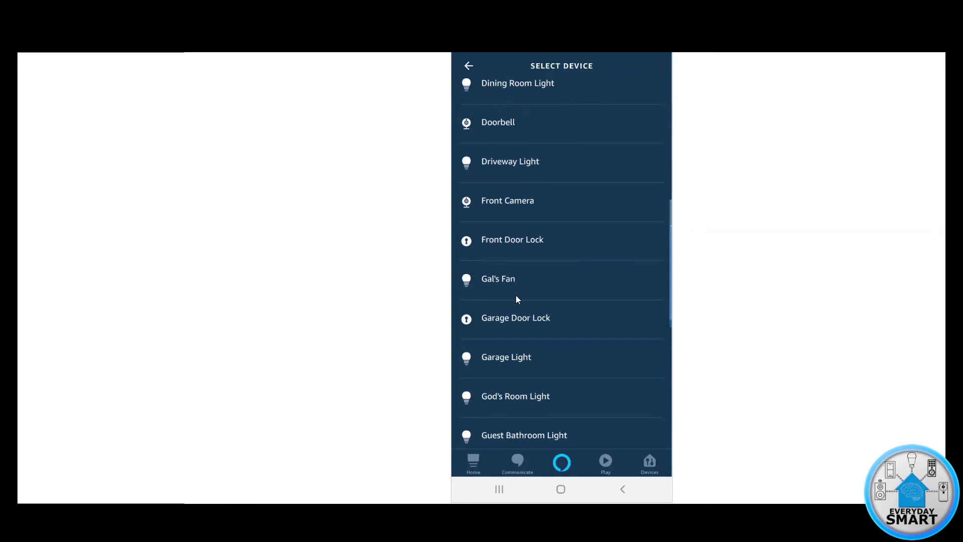
{"action": "scroll", "coordinate": [515, 298], "scroll_direction": "down", "scroll_amount": 10}
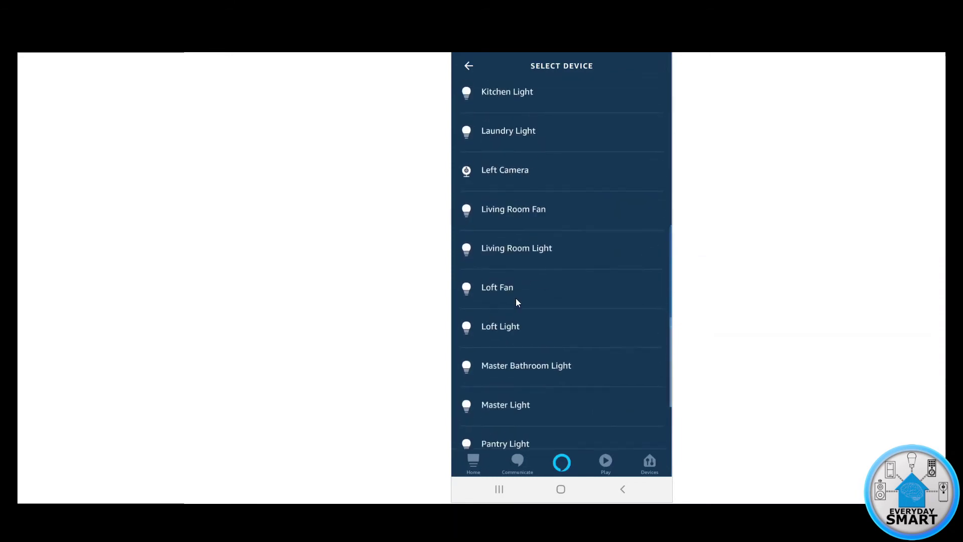
{"action": "scroll", "coordinate": [515, 298], "scroll_direction": "down", "scroll_amount": 3}
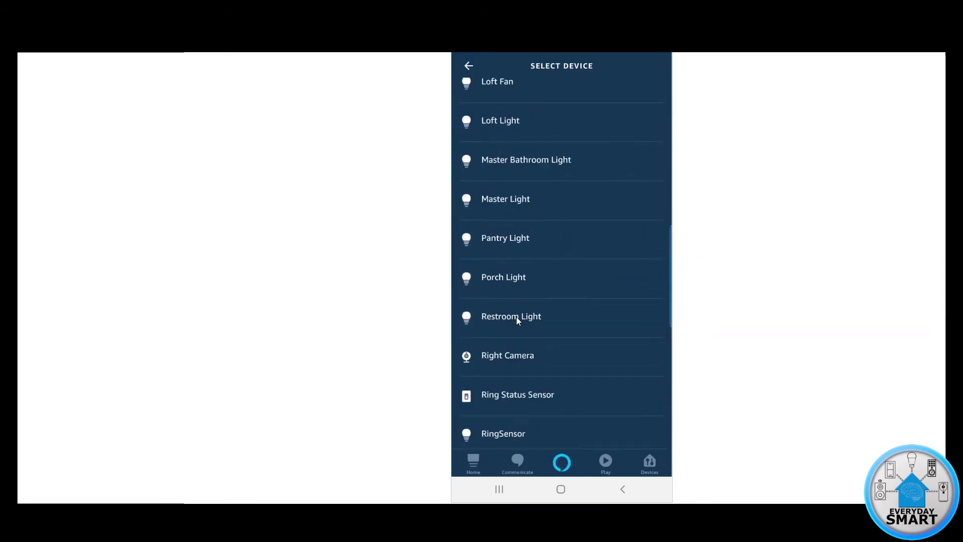
{"action": "left_click", "coordinate": [492, 434]}
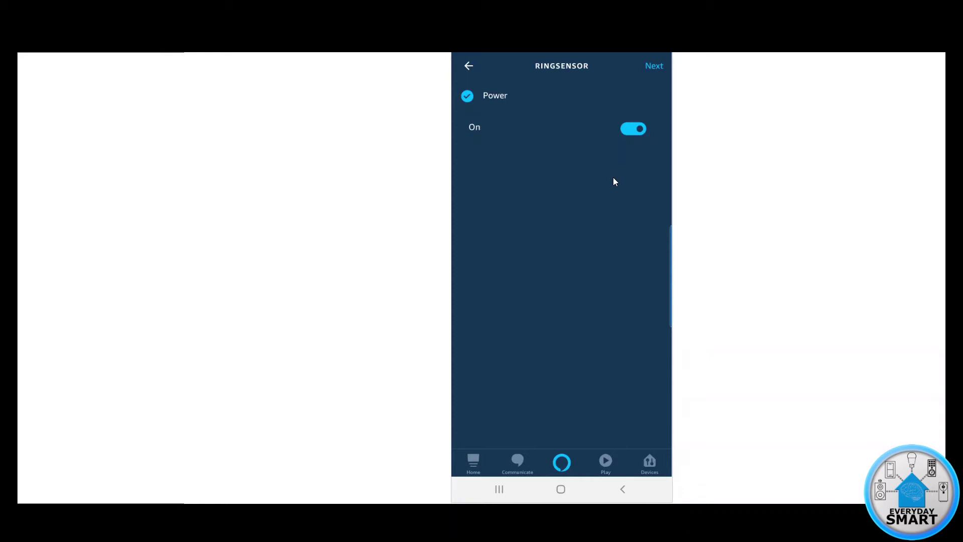
{"action": "left_click", "coordinate": [654, 66]}
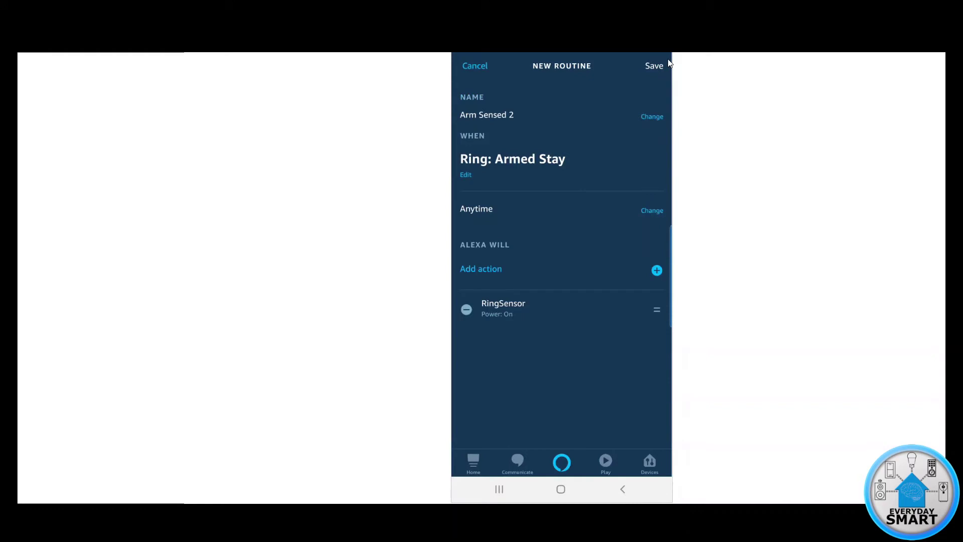
{"action": "left_click", "coordinate": [654, 66]}
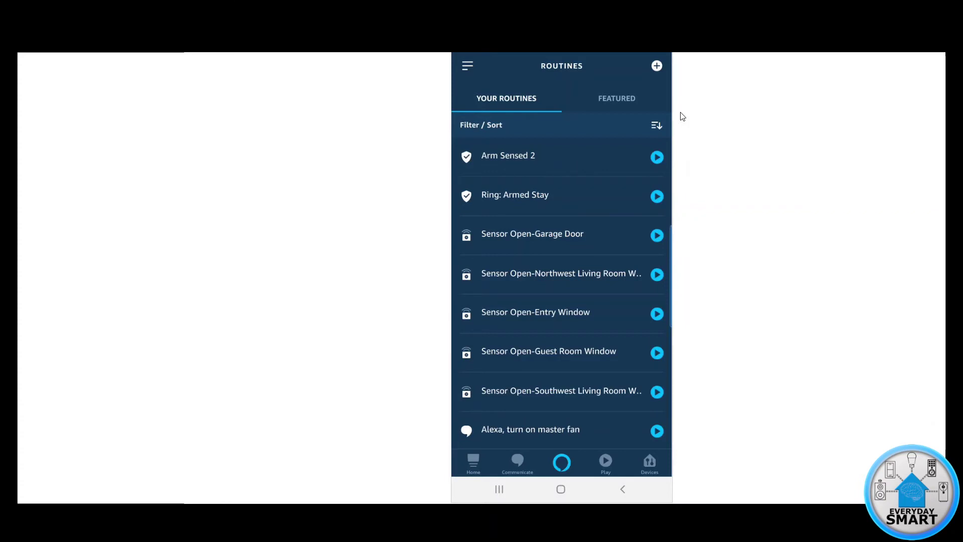
- Start another new routine and name it Disarmed Sensed
{"action": "left_click", "coordinate": [656, 65]}
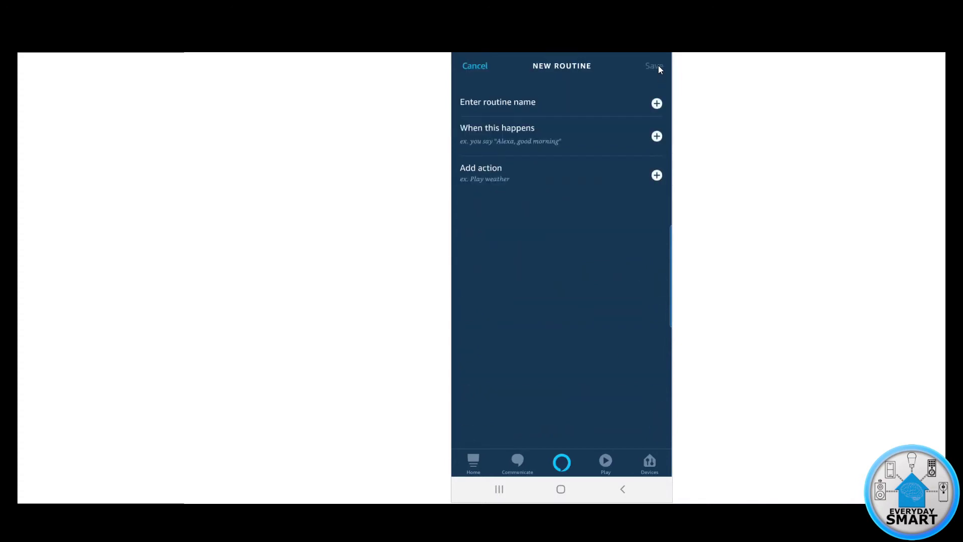
{"action": "left_click", "coordinate": [496, 105]}
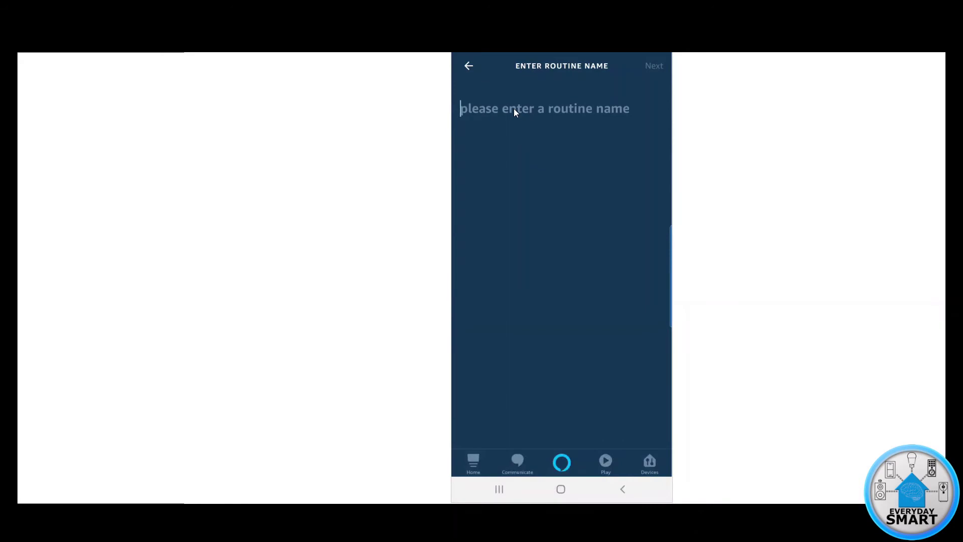
{"action": "type", "text": "Disarme"}
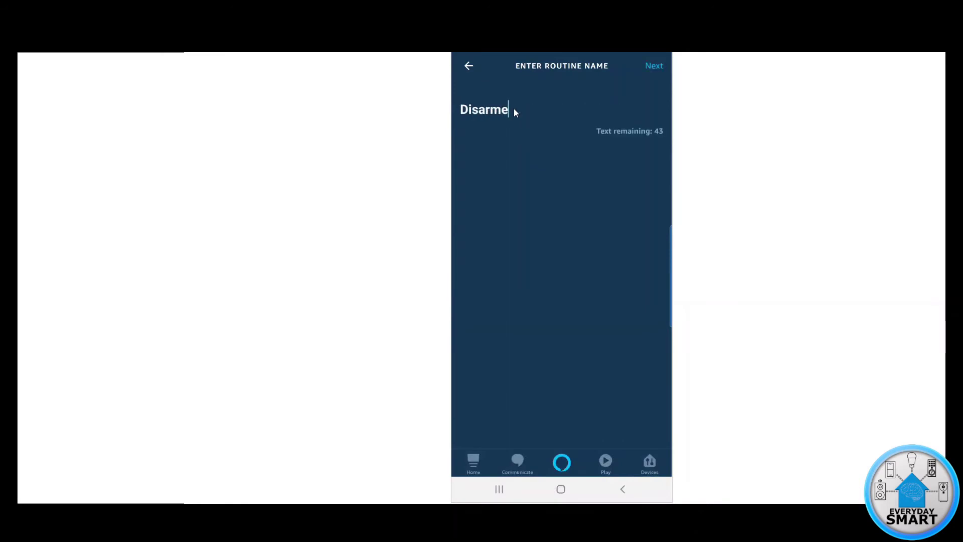
{"action": "type", "text": "d Sensed"}
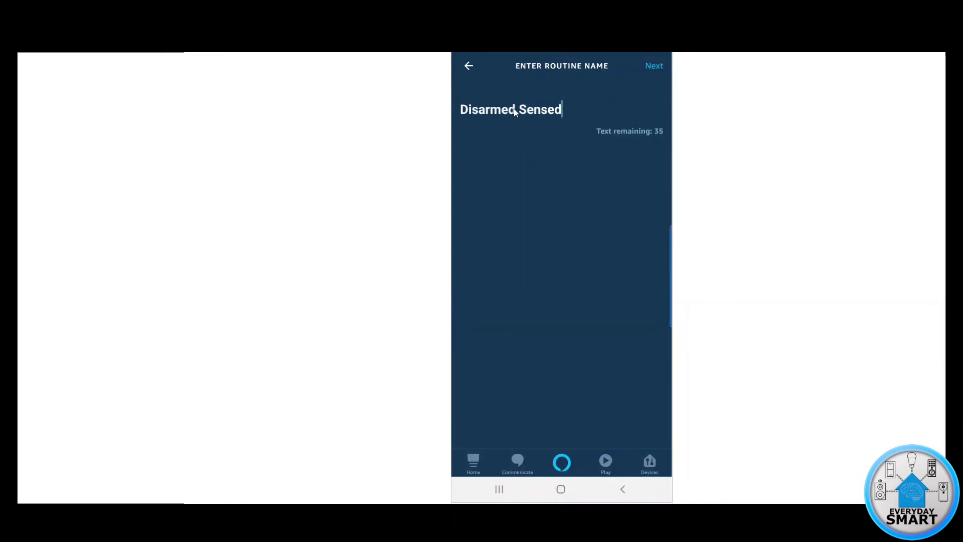
{"action": "left_click", "coordinate": [653, 67]}
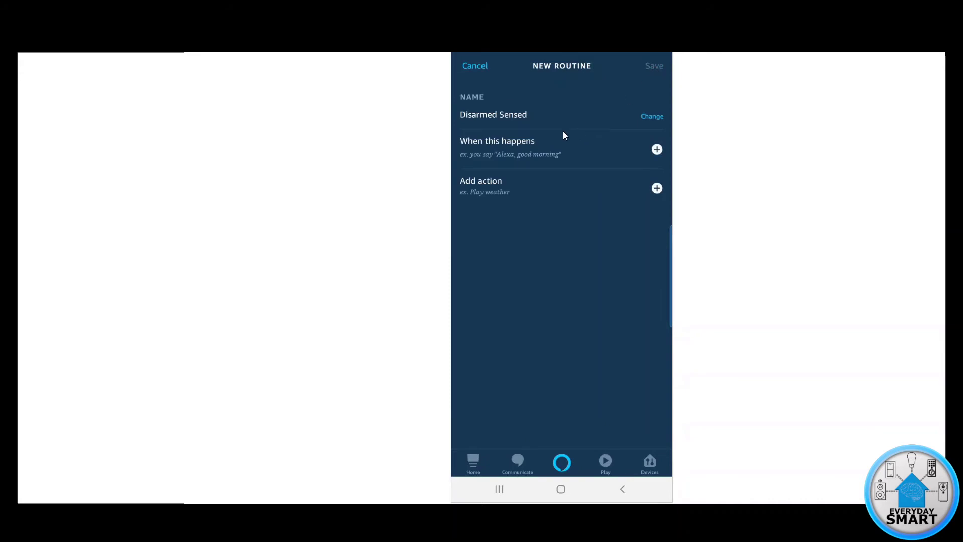
- Set the Disarmed Sensed trigger to the Smart Home device Ring being set to Disarmed
{"action": "left_click", "coordinate": [504, 142]}
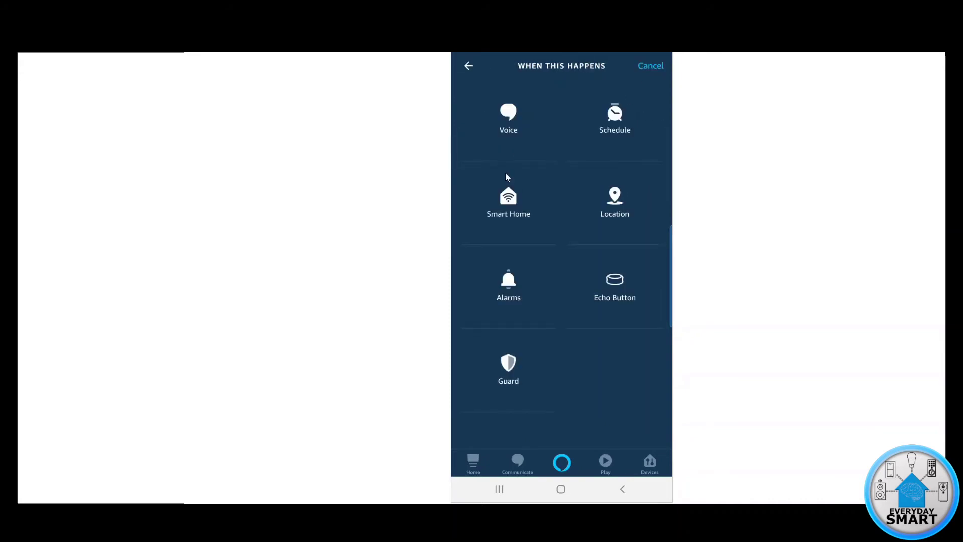
{"action": "left_click", "coordinate": [502, 203]}
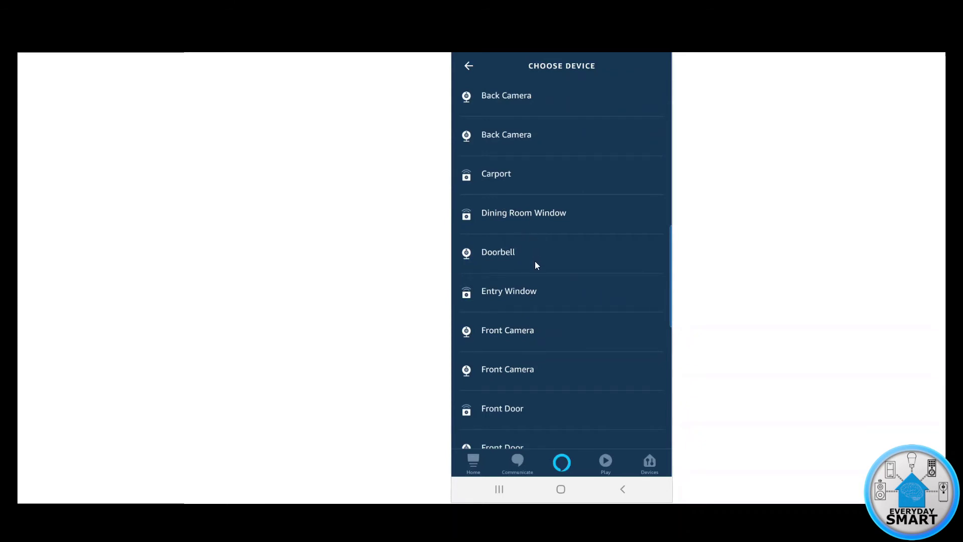
{"action": "scroll", "coordinate": [535, 264], "scroll_direction": "down", "scroll_amount": 10}
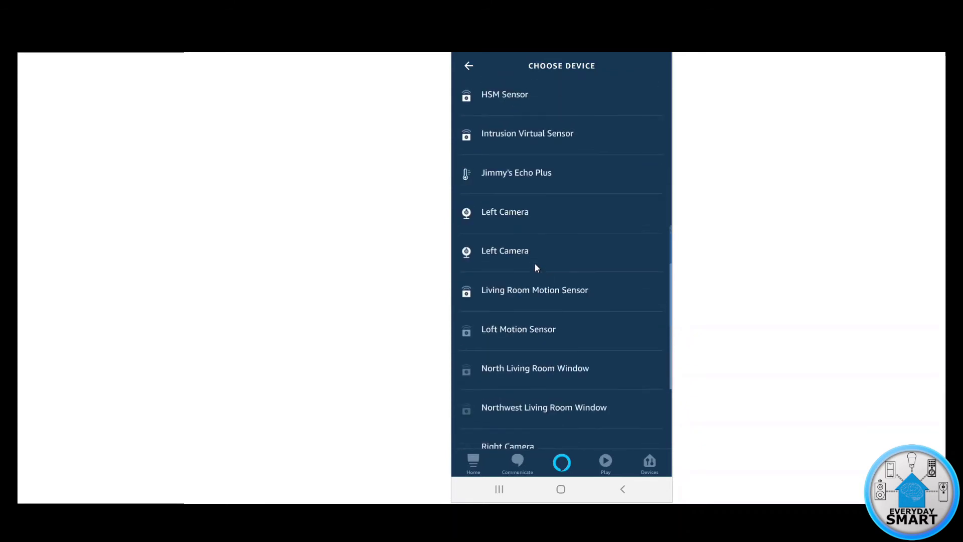
{"action": "scroll", "coordinate": [534, 264], "scroll_direction": "down", "scroll_amount": 5}
{"action": "left_click", "coordinate": [487, 346]}
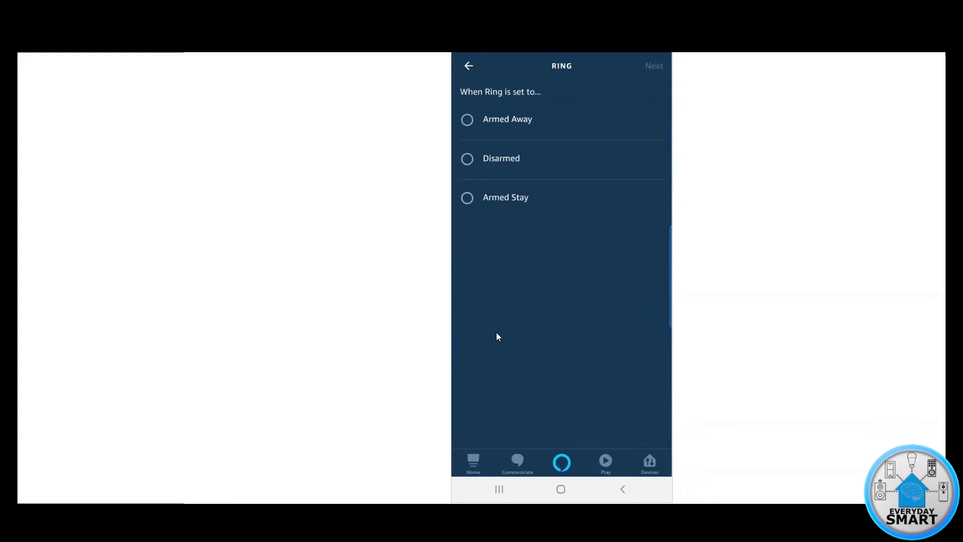
{"action": "left_click", "coordinate": [466, 159]}
{"action": "left_click", "coordinate": [653, 67]}
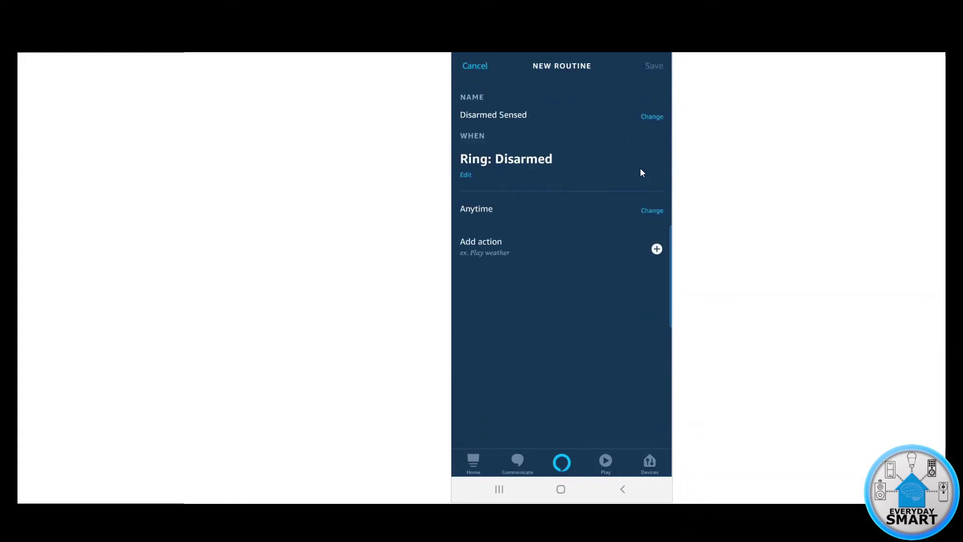
- Give Disarmed Sensed a Smart Home action setting RingSensor's power to Off, and save the routine
{"action": "left_click", "coordinate": [486, 245]}
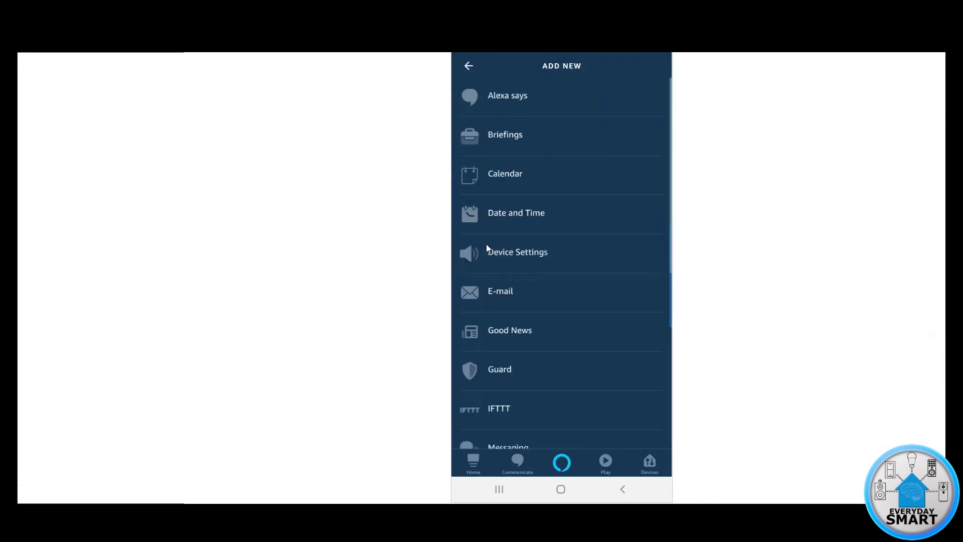
{"action": "scroll", "coordinate": [528, 221], "scroll_direction": "down", "scroll_amount": 6}
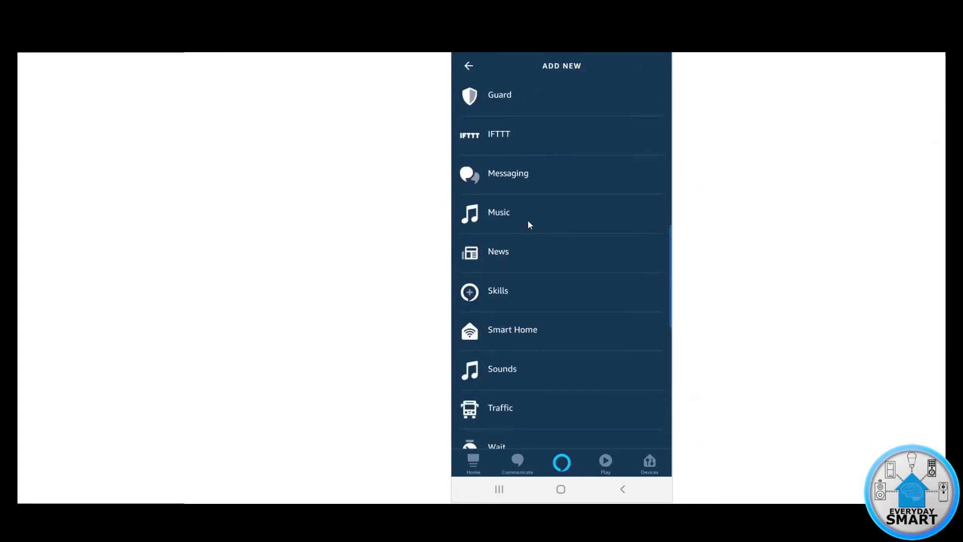
{"action": "left_click", "coordinate": [480, 333]}
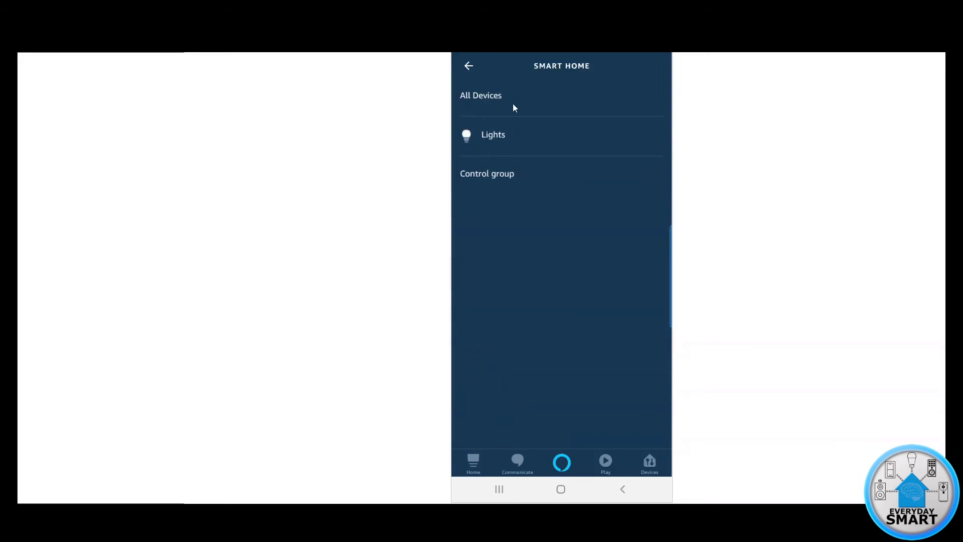
{"action": "left_click", "coordinate": [482, 98]}
{"action": "scroll", "coordinate": [530, 288], "scroll_direction": "down", "scroll_amount": 10}
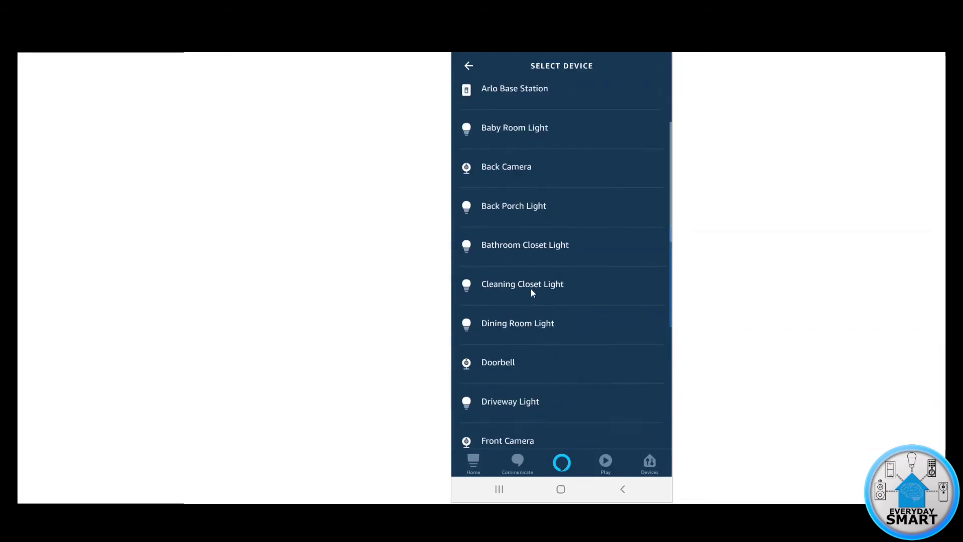
{"action": "scroll", "coordinate": [528, 288], "scroll_direction": "down", "scroll_amount": 10}
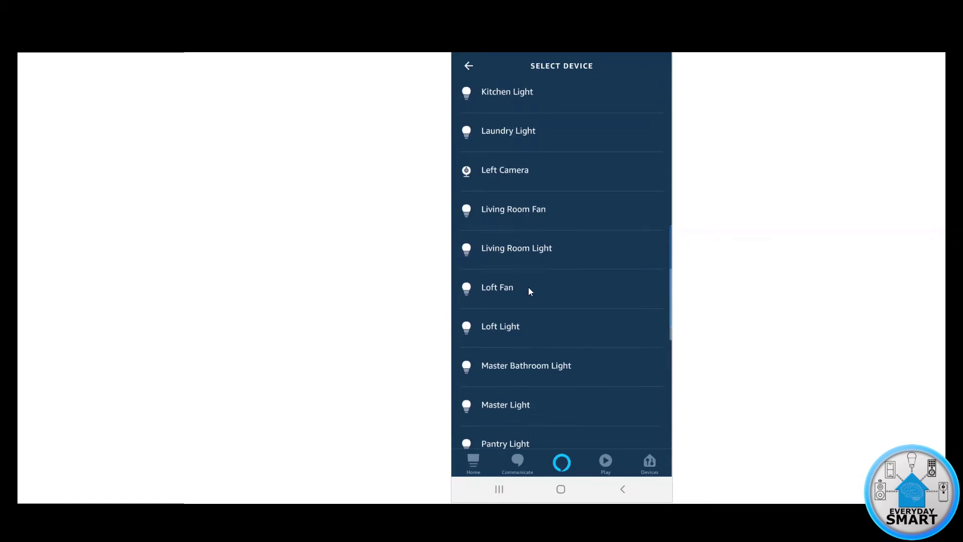
{"action": "scroll", "coordinate": [528, 287], "scroll_direction": "down", "scroll_amount": 5}
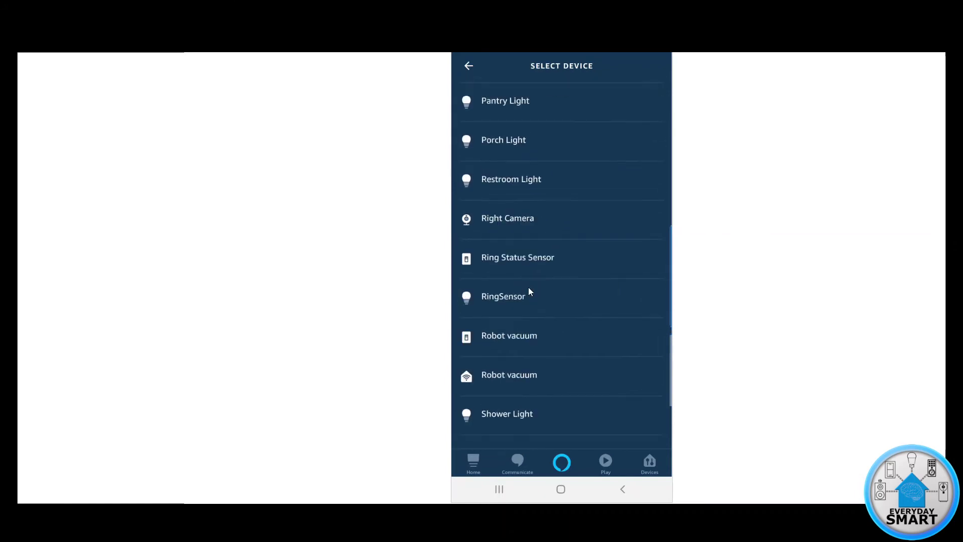
{"action": "left_click", "coordinate": [500, 297]}
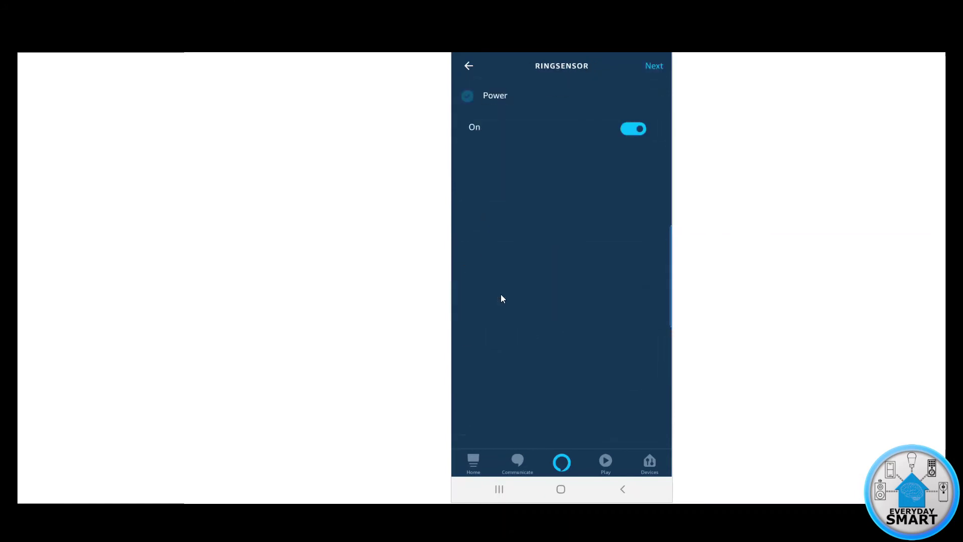
{"action": "left_click", "coordinate": [634, 129]}
{"action": "left_click", "coordinate": [653, 66]}
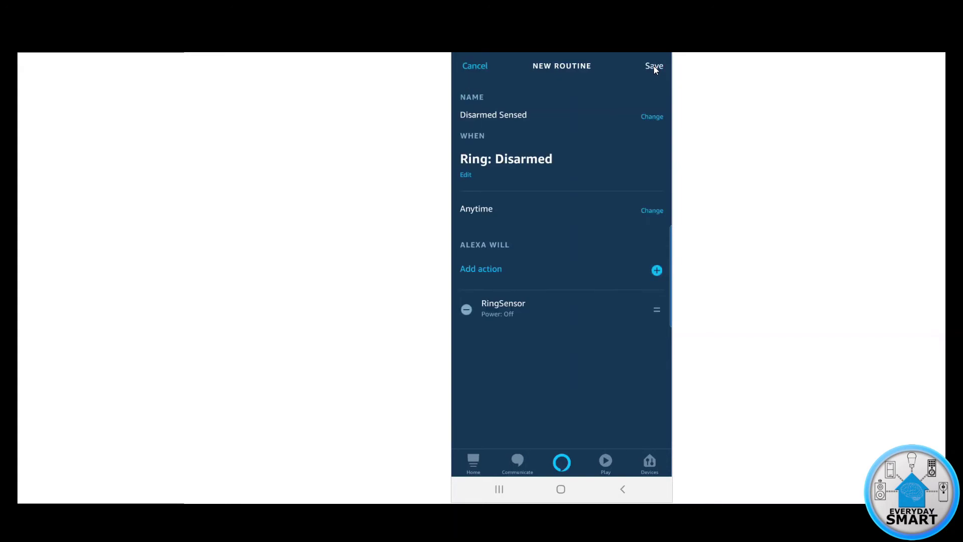
{"action": "left_click", "coordinate": [654, 66]}
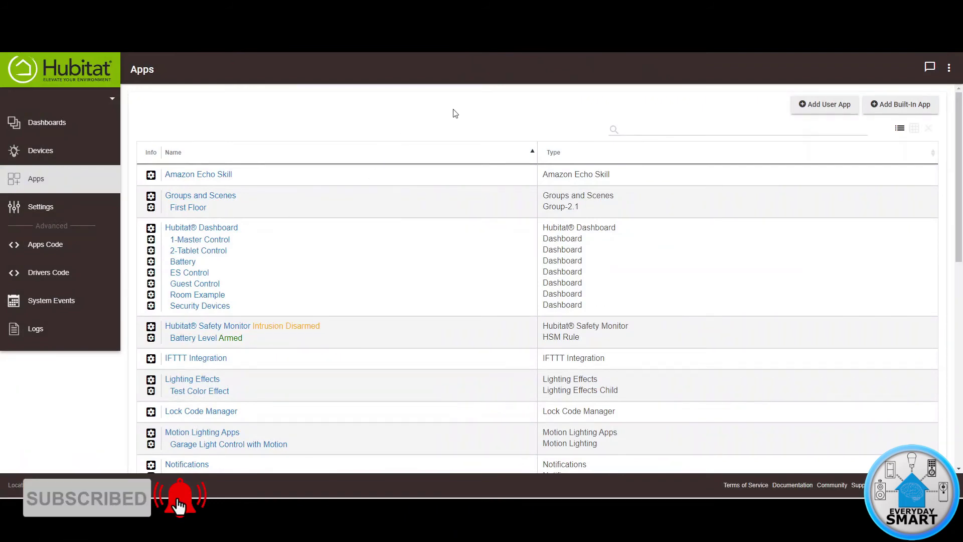
- In Hubitat, create a new Rule Machine rule named Lock when Armed
{"action": "scroll", "coordinate": [455, 114], "scroll_direction": "down", "scroll_amount": 1}
{"action": "scroll", "coordinate": [455, 113], "scroll_direction": "down", "scroll_amount": 3}
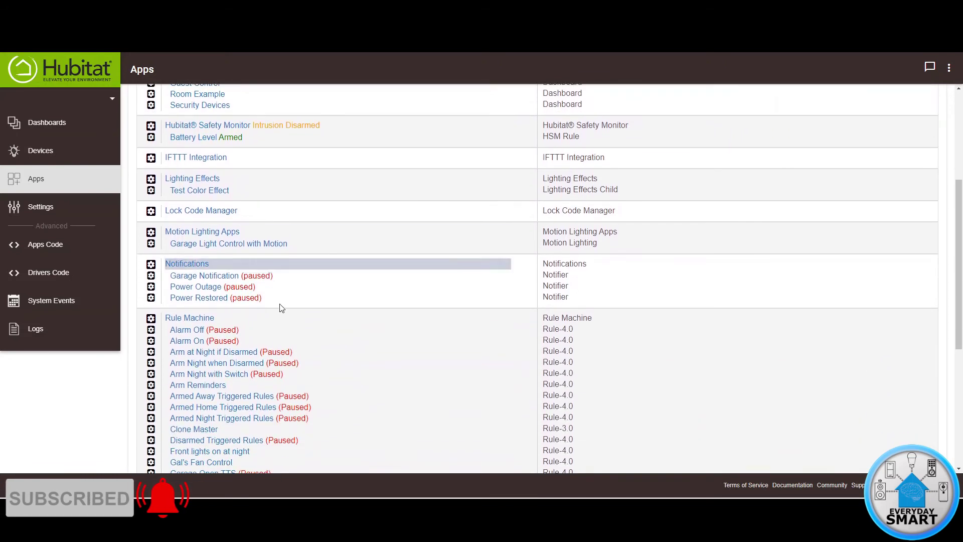
{"action": "left_click", "coordinate": [186, 318]}
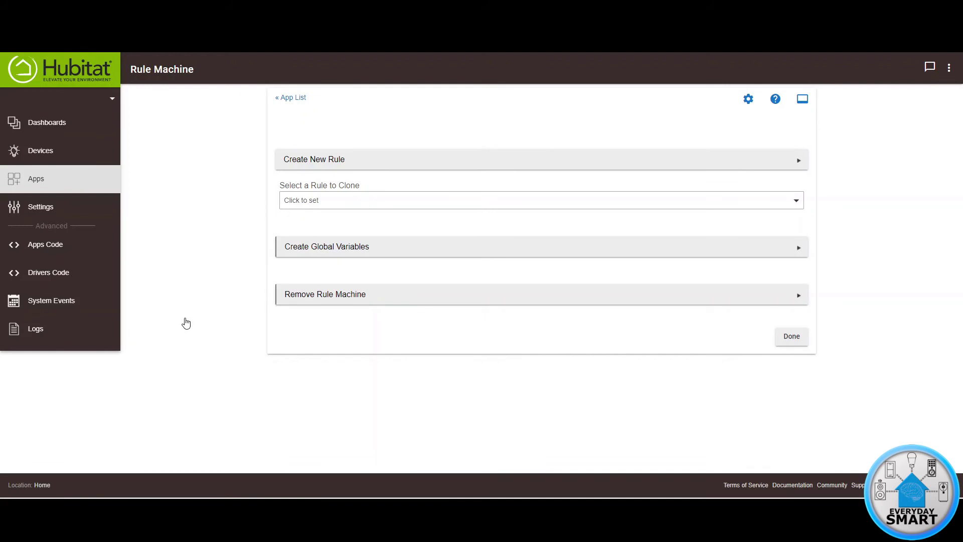
{"action": "left_click", "coordinate": [336, 161]}
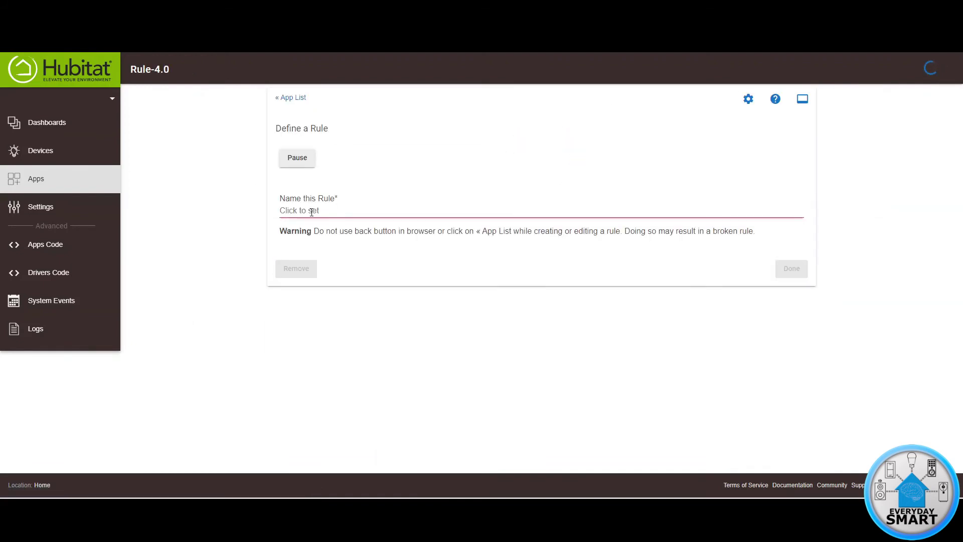
{"action": "left_click", "coordinate": [312, 212]}
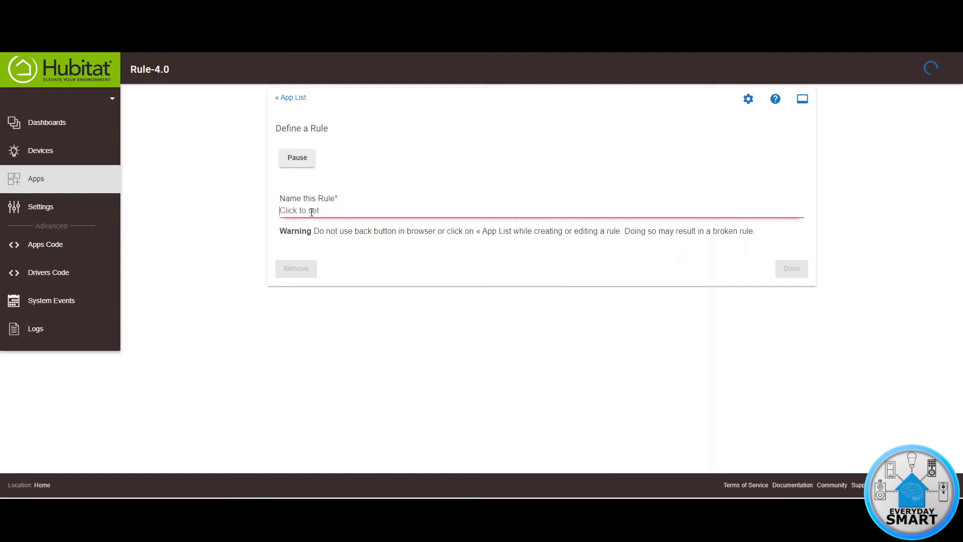
{"action": "type", "text": "Lo"}
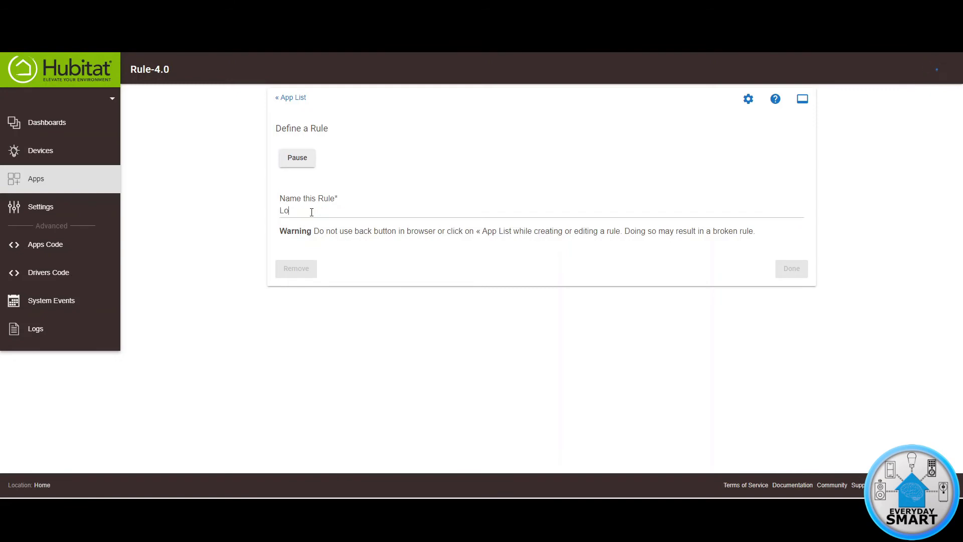
{"action": "type", "text": "ck when Armed"}
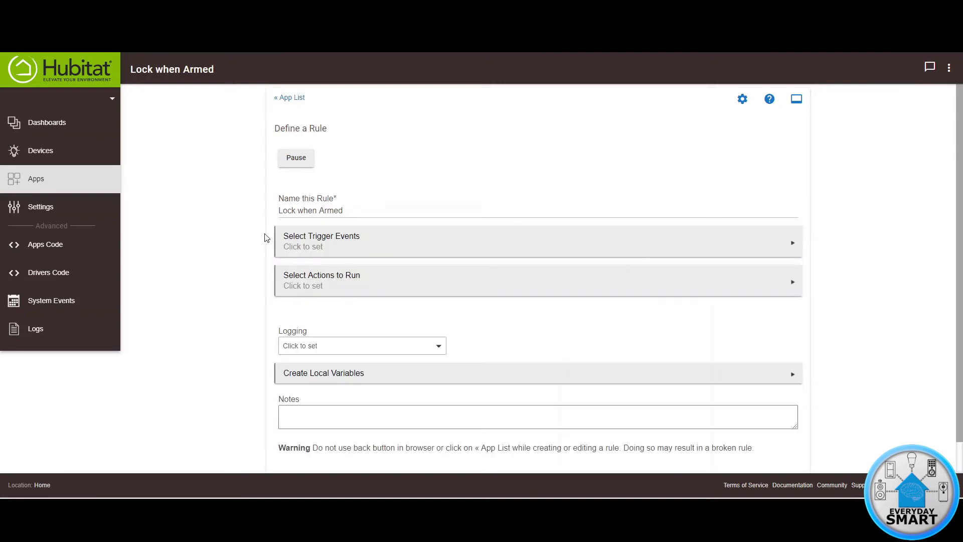
- Start a trigger event for the Lock when Armed rule using the Switch capability
{"action": "left_click", "coordinate": [303, 243]}
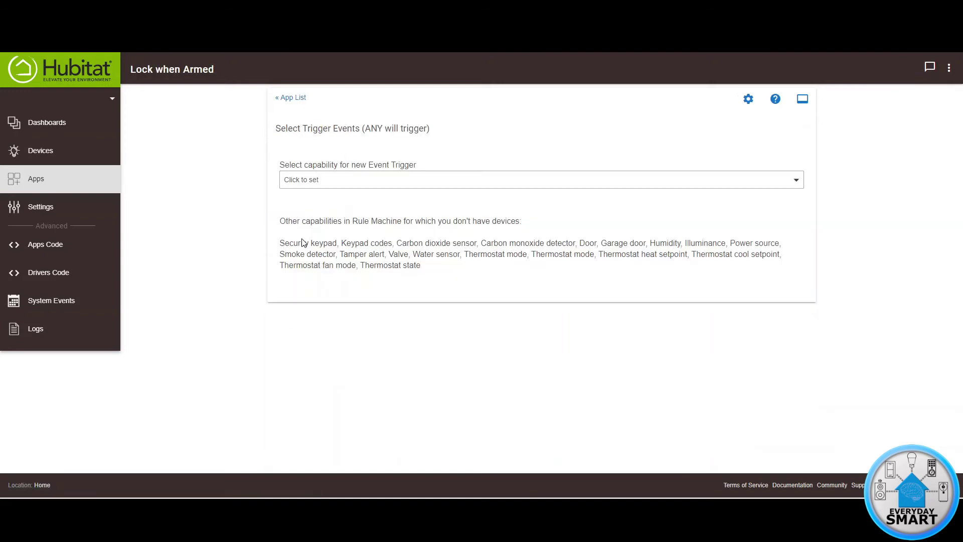
{"action": "left_click", "coordinate": [330, 182]}
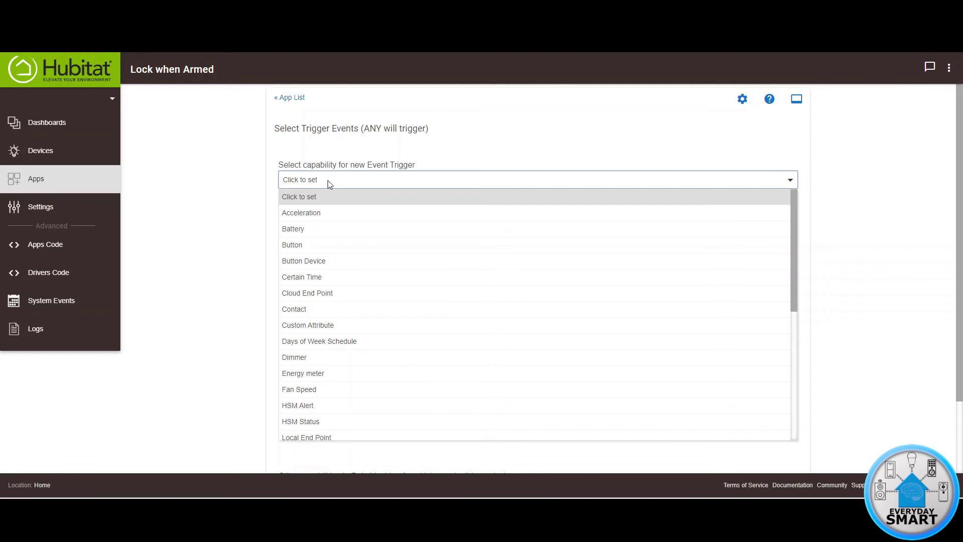
{"action": "scroll", "coordinate": [340, 318], "scroll_direction": "down", "scroll_amount": 4}
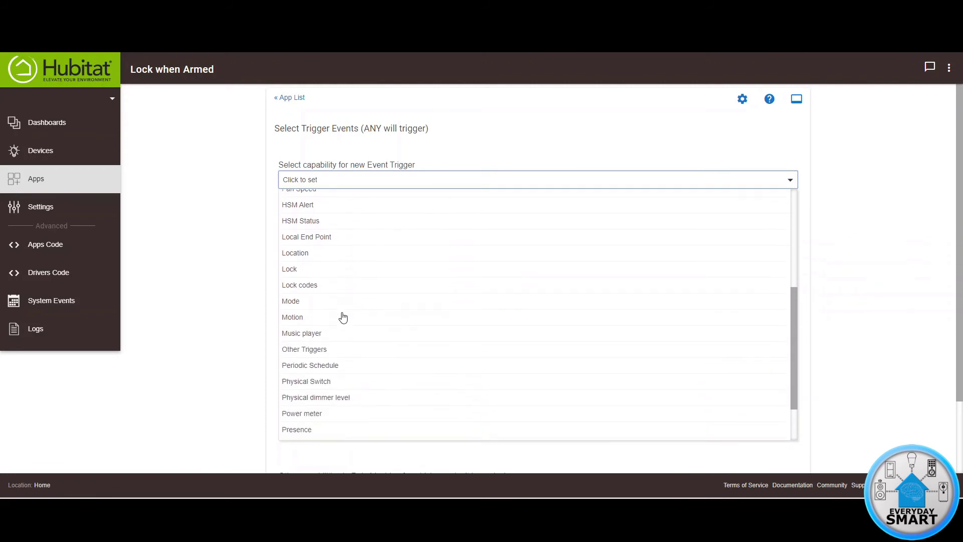
{"action": "scroll", "coordinate": [343, 317], "scroll_direction": "down", "scroll_amount": 2}
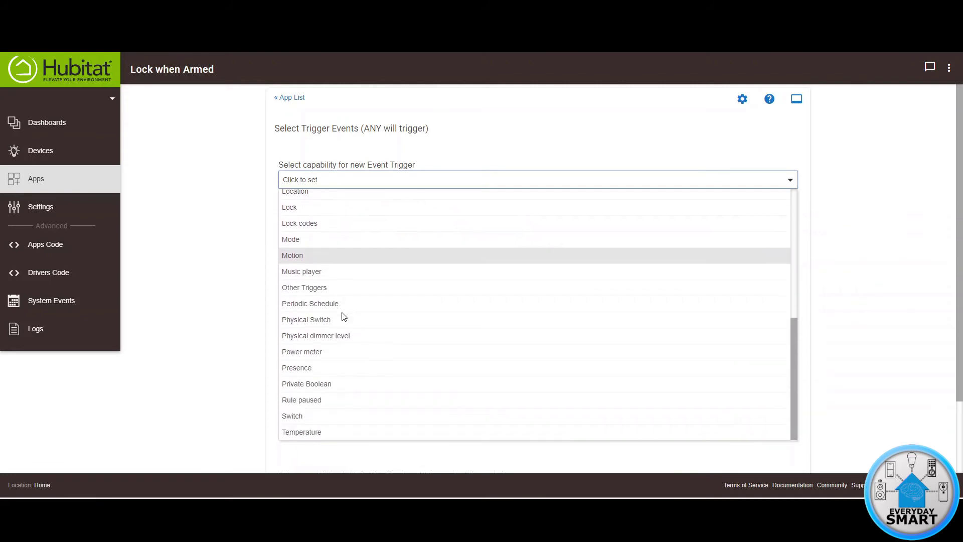
{"action": "left_click", "coordinate": [296, 413]}
- Choose RingSensor as the trigger switch, keep the condition as turning on, and finish this trigger event
{"action": "left_click", "coordinate": [311, 208]}
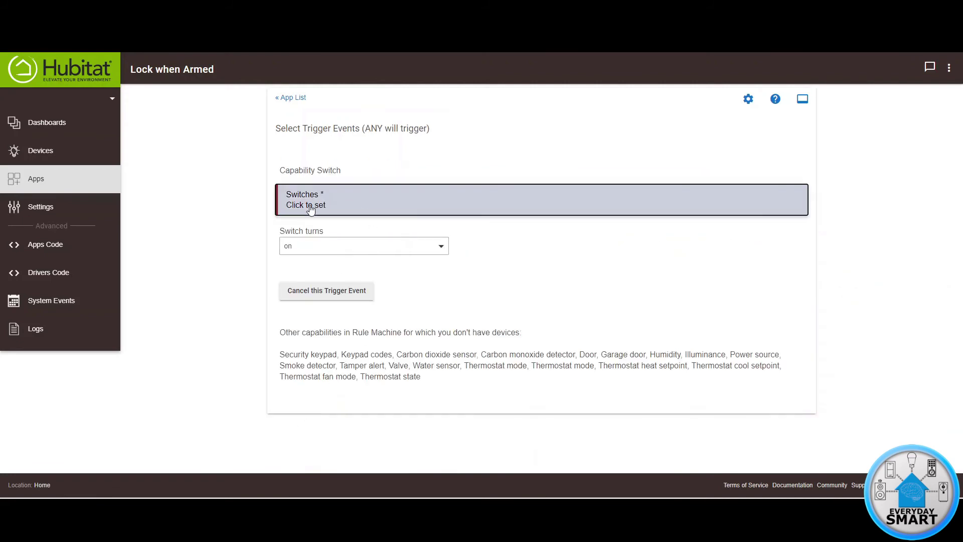
{"action": "scroll", "coordinate": [337, 305], "scroll_direction": "down", "scroll_amount": 7}
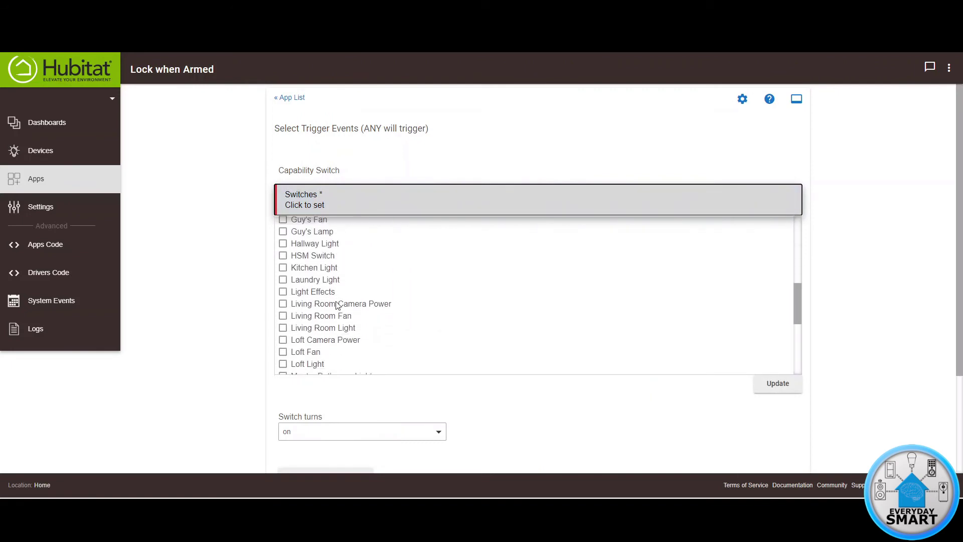
{"action": "scroll", "coordinate": [336, 306], "scroll_direction": "down", "scroll_amount": 3}
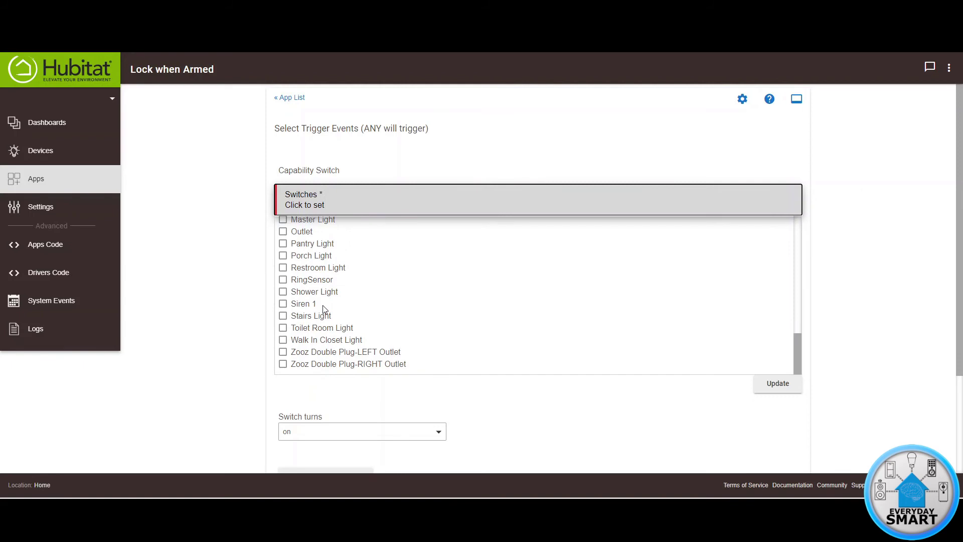
{"action": "left_click", "coordinate": [284, 279]}
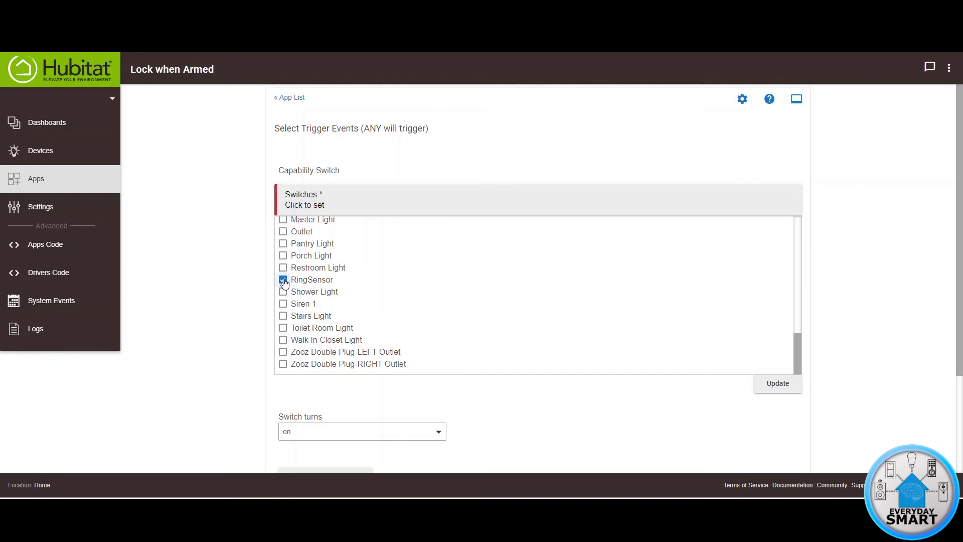
{"action": "left_click", "coordinate": [772, 387]}
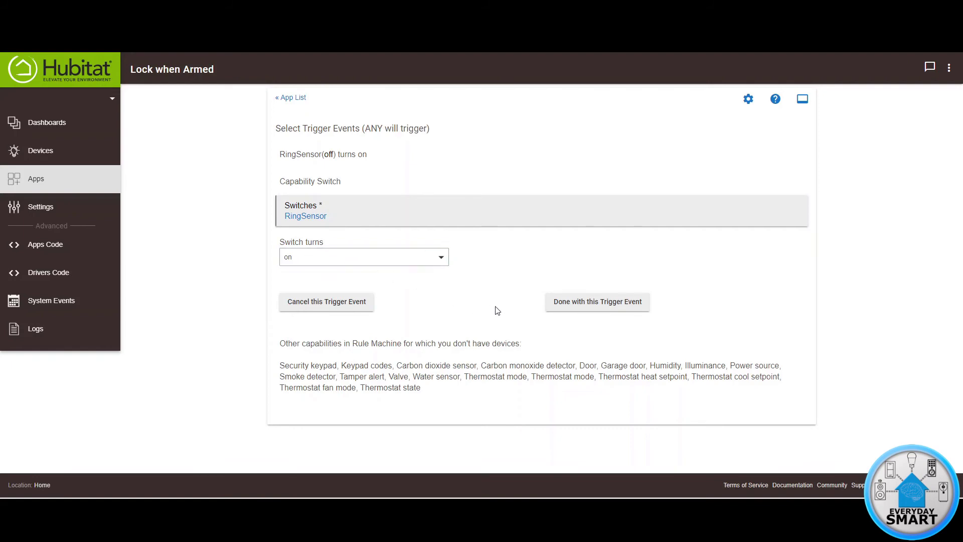
{"action": "left_click", "coordinate": [597, 301]}
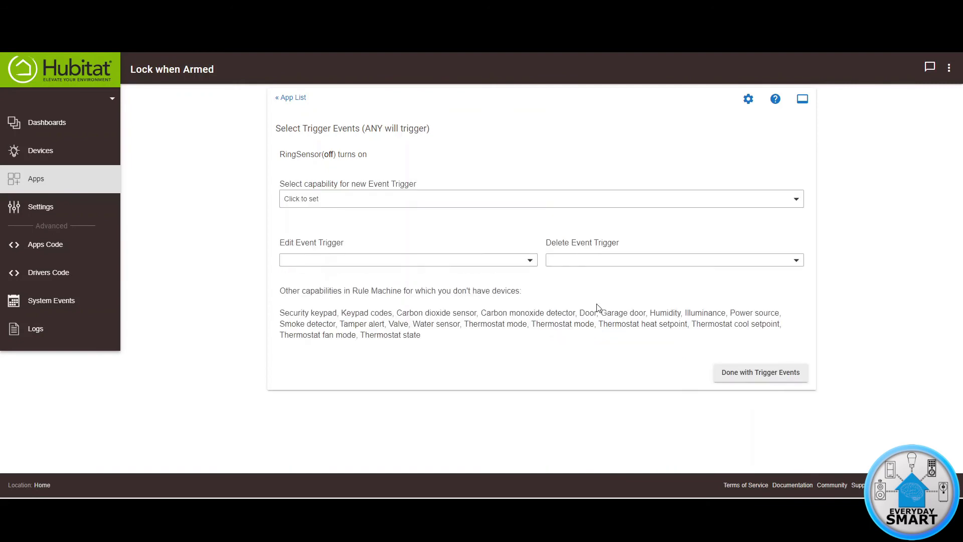
- Finish the trigger events and start a Lock locks action of type Control HSM, Garage Doors, Locks or Valves
{"action": "left_click", "coordinate": [767, 377]}
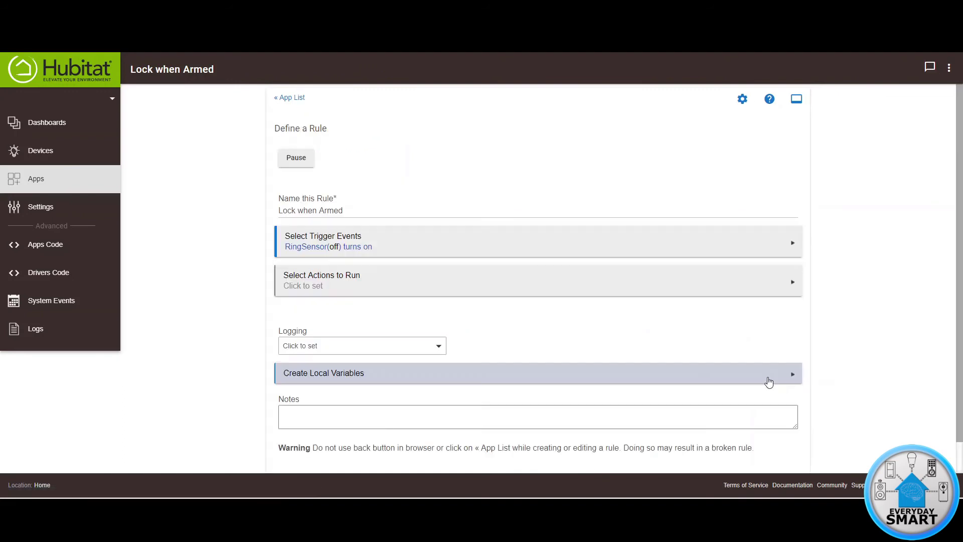
{"action": "left_click", "coordinate": [325, 285]}
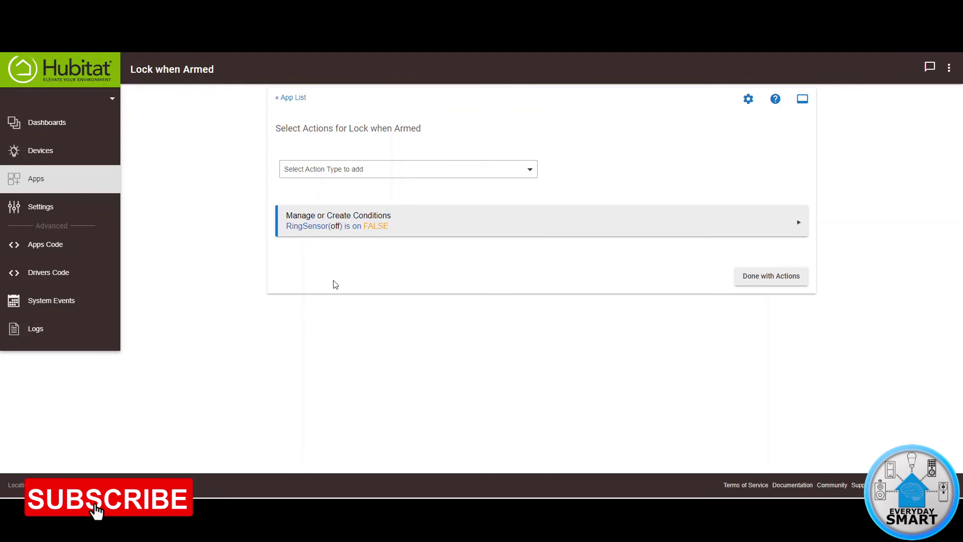
{"action": "left_click", "coordinate": [328, 173]}
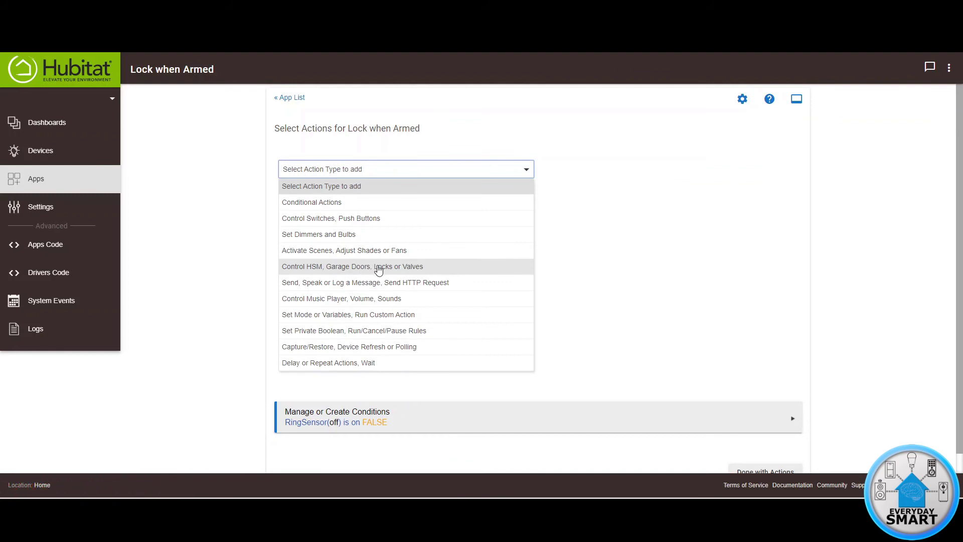
{"action": "left_click", "coordinate": [352, 266]}
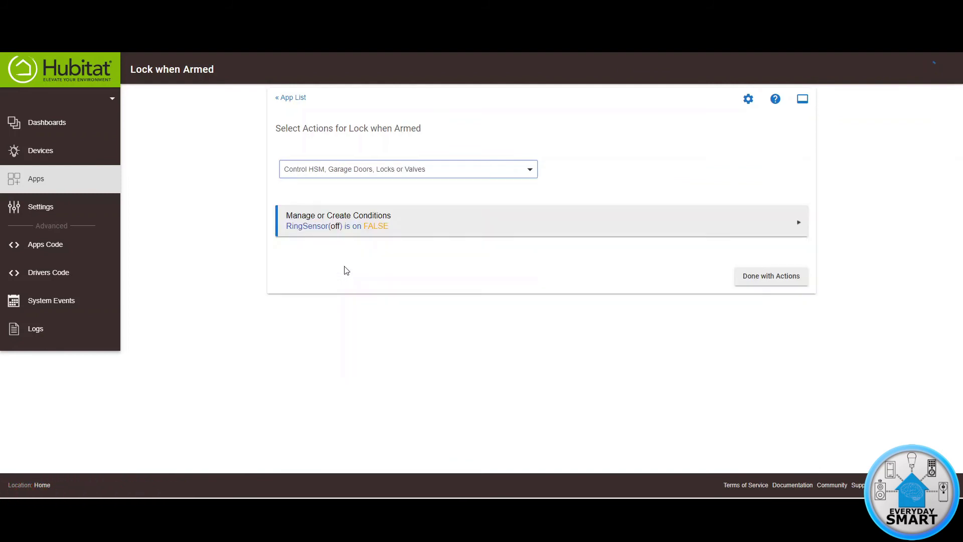
{"action": "left_click", "coordinate": [589, 173]}
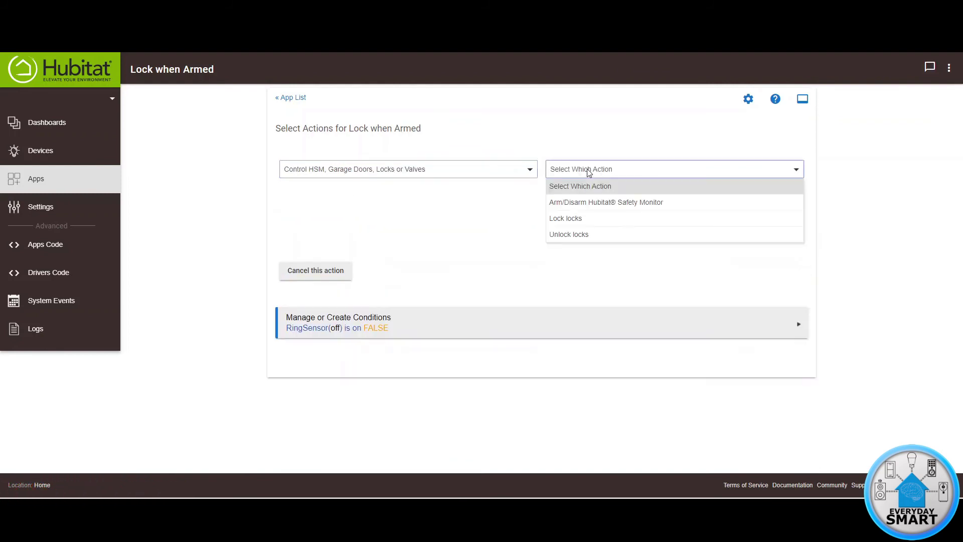
{"action": "left_click", "coordinate": [567, 220]}
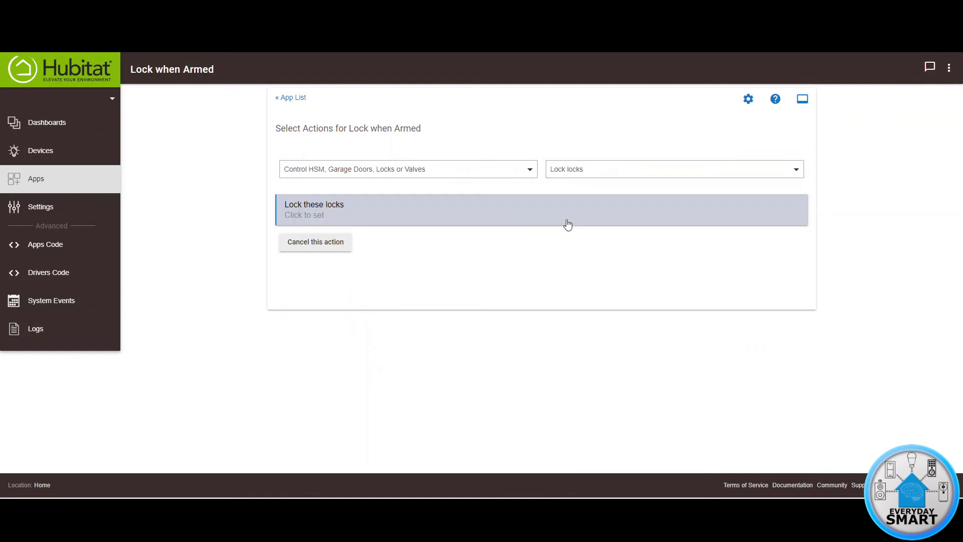
- Choose Door Lock as the lock to secure, leave the delay off, and finish the rule's actions
{"action": "left_click", "coordinate": [316, 220]}
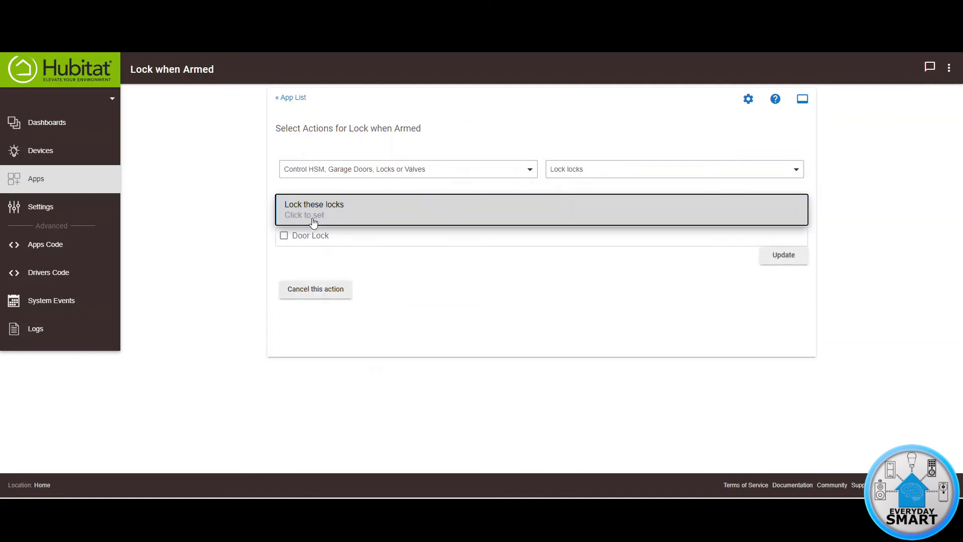
{"action": "left_click", "coordinate": [284, 235]}
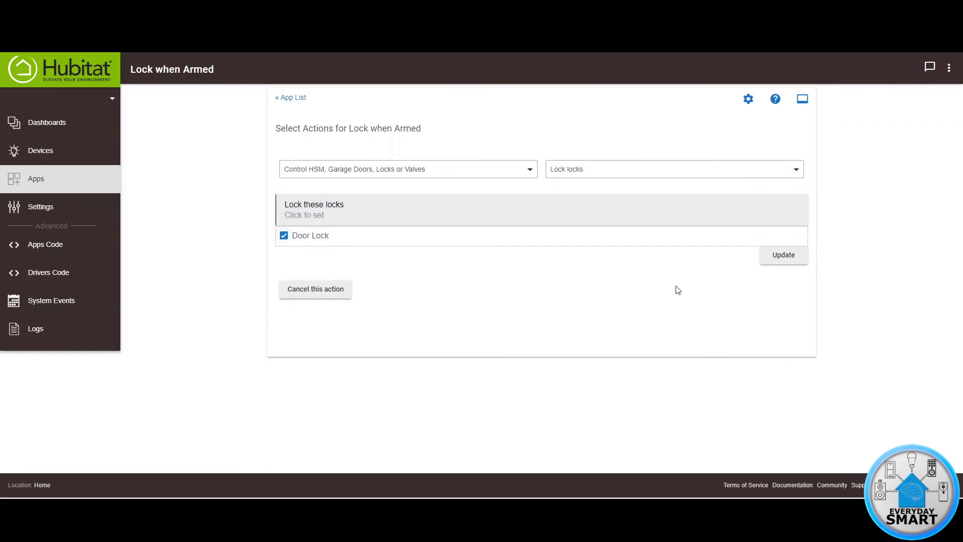
{"action": "left_click", "coordinate": [785, 258]}
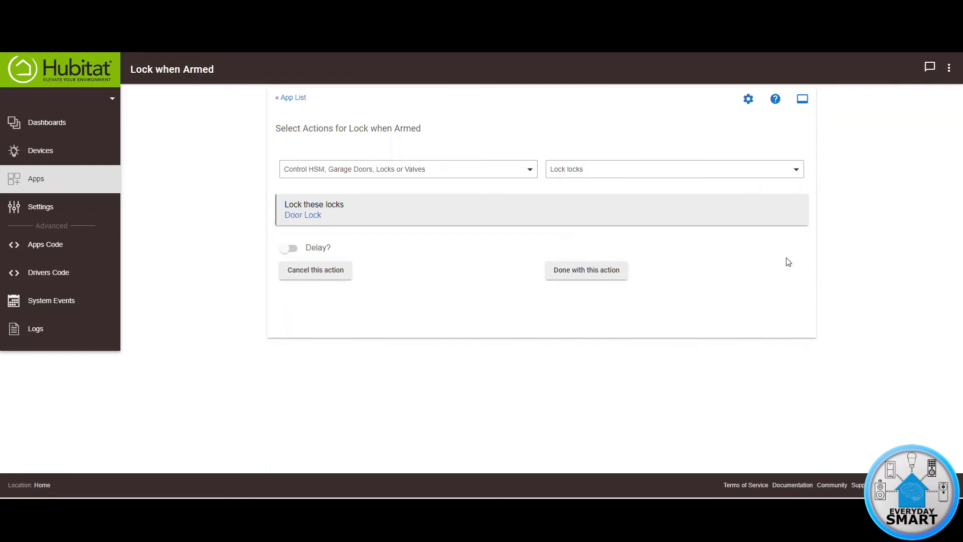
{"action": "left_click", "coordinate": [585, 275]}
{"action": "left_click", "coordinate": [766, 353]}
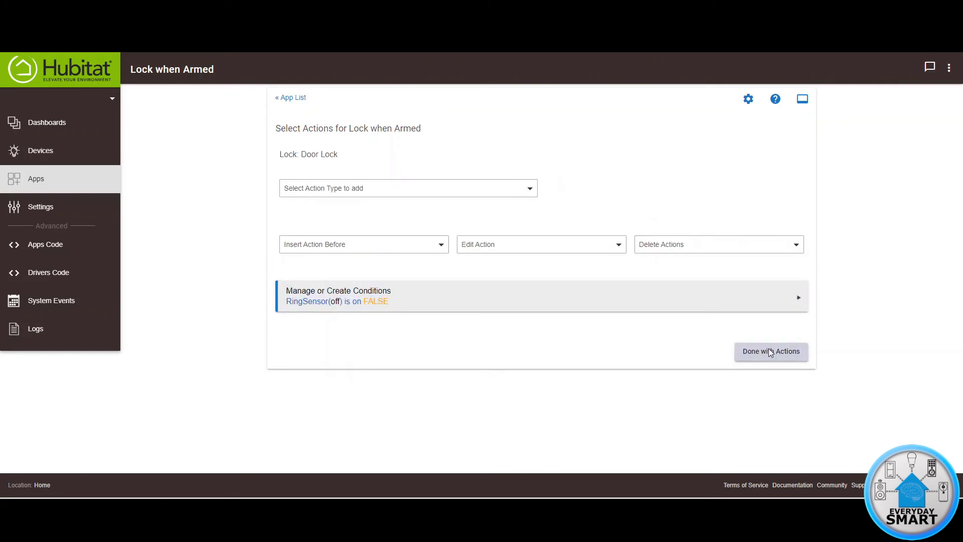